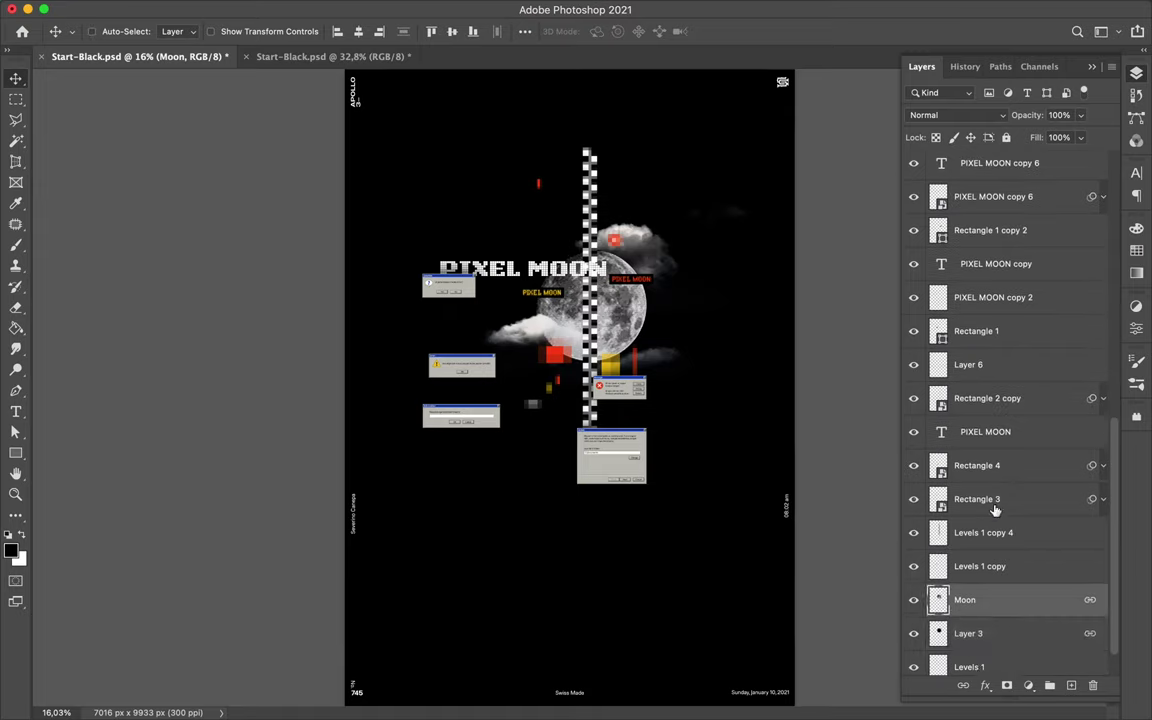
# Move the moon layers up and to the right, and drop Levels 1 copy 4 below Levels 1 copy
pyautogui.keyDown('shift'); pyautogui.click(980, 566); pyautogui.keyUp('shift')
pyautogui.moveTo(621, 313)
pyautogui.mouseDown()
pyautogui.moveTo(657, 238)
pyautogui.moveTo(653, 248)
pyautogui.mouseUp()
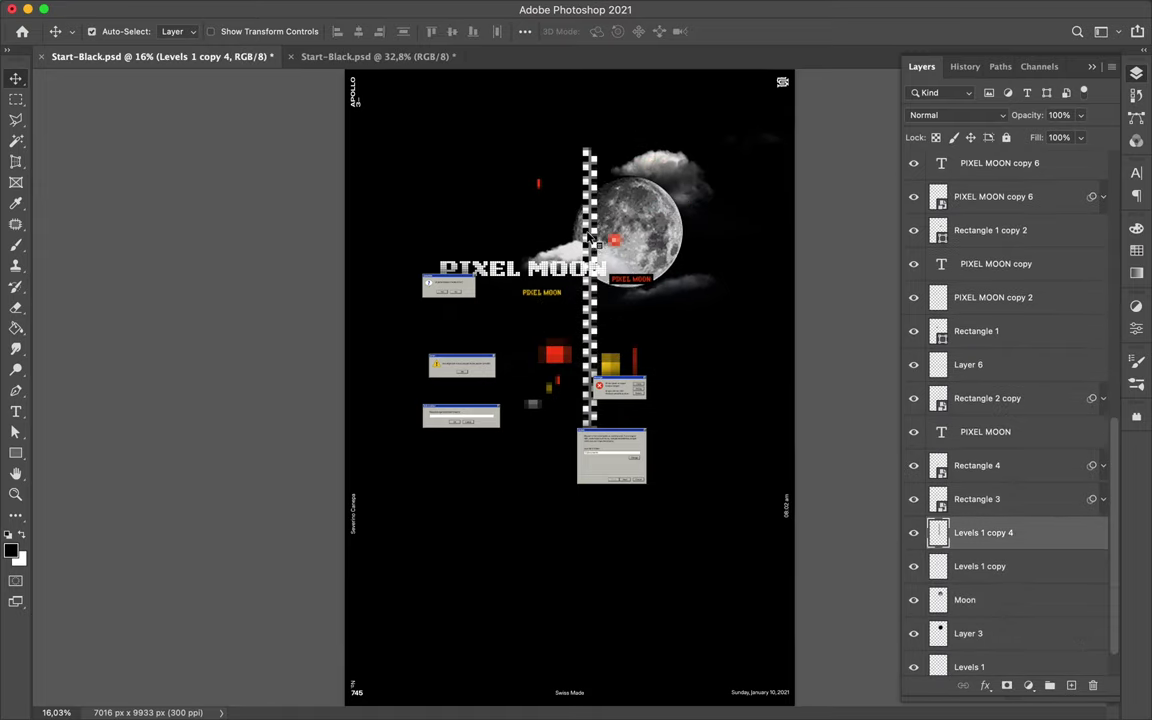
pyautogui.moveTo(983, 532); pyautogui.dragTo(990, 580)
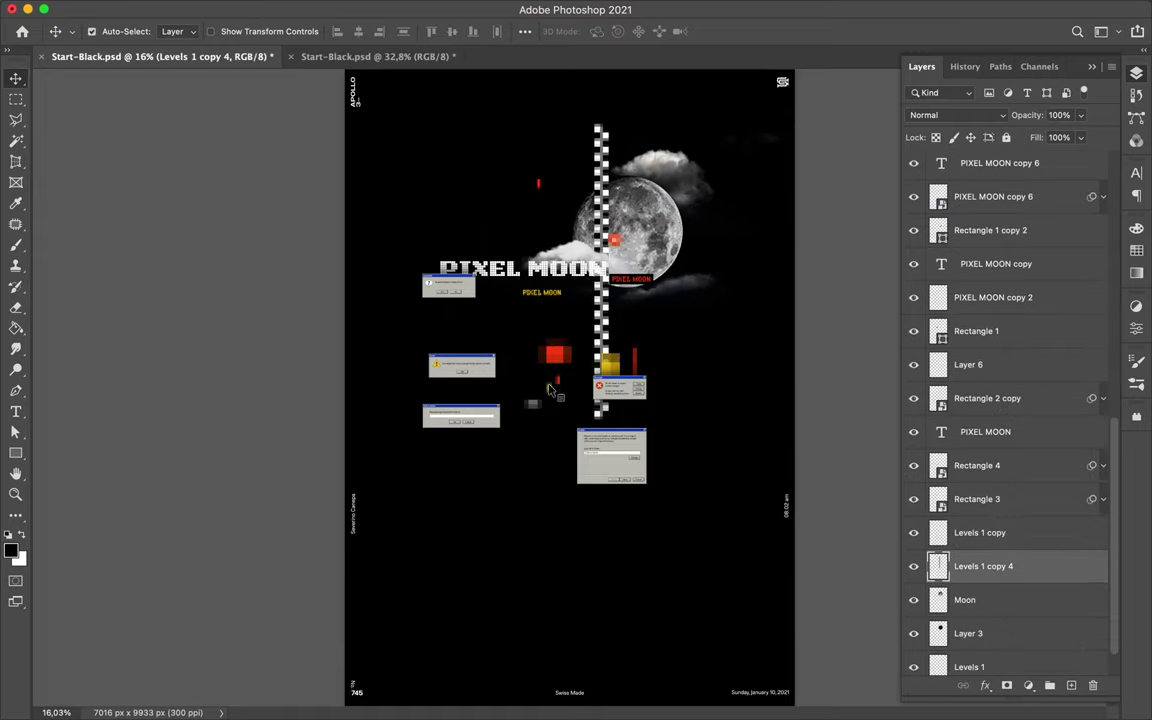
# Alt-drag a duplicate of the red error dialog onto the moon's right side
pyautogui.moveTo(620, 333); pyautogui.dragTo(617, 232)
pyautogui.moveTo(620, 388); pyautogui.dragTo(703, 250)
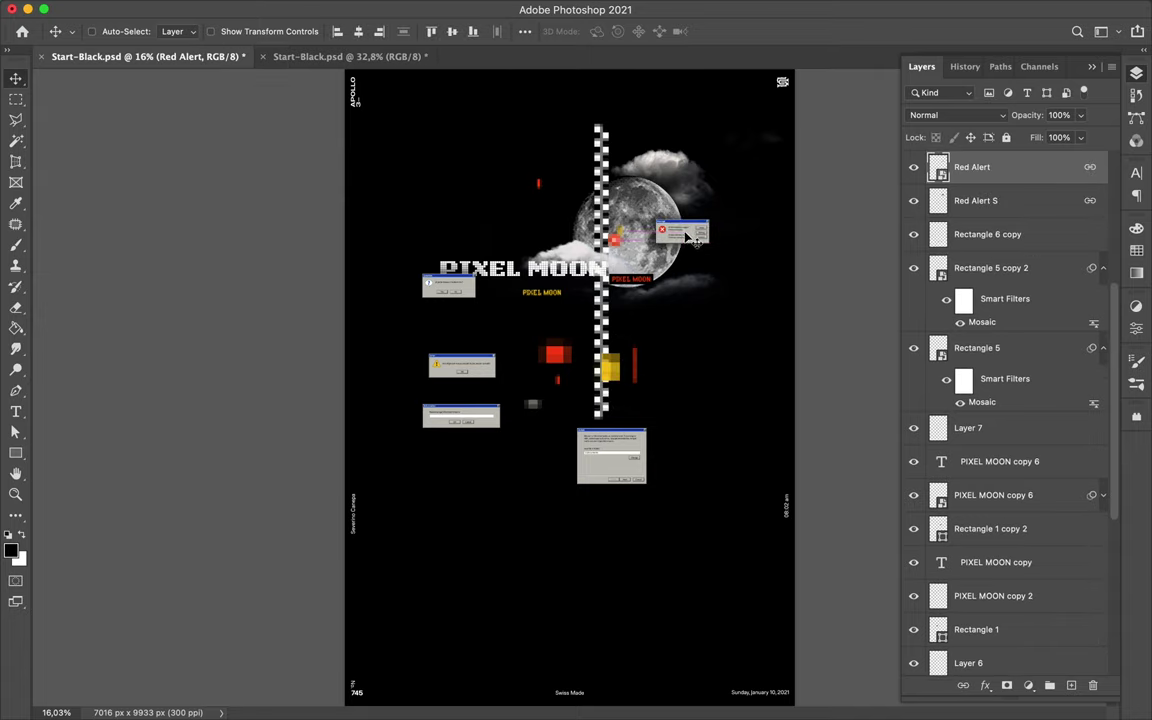
pyautogui.scroll(5, 708, 228)
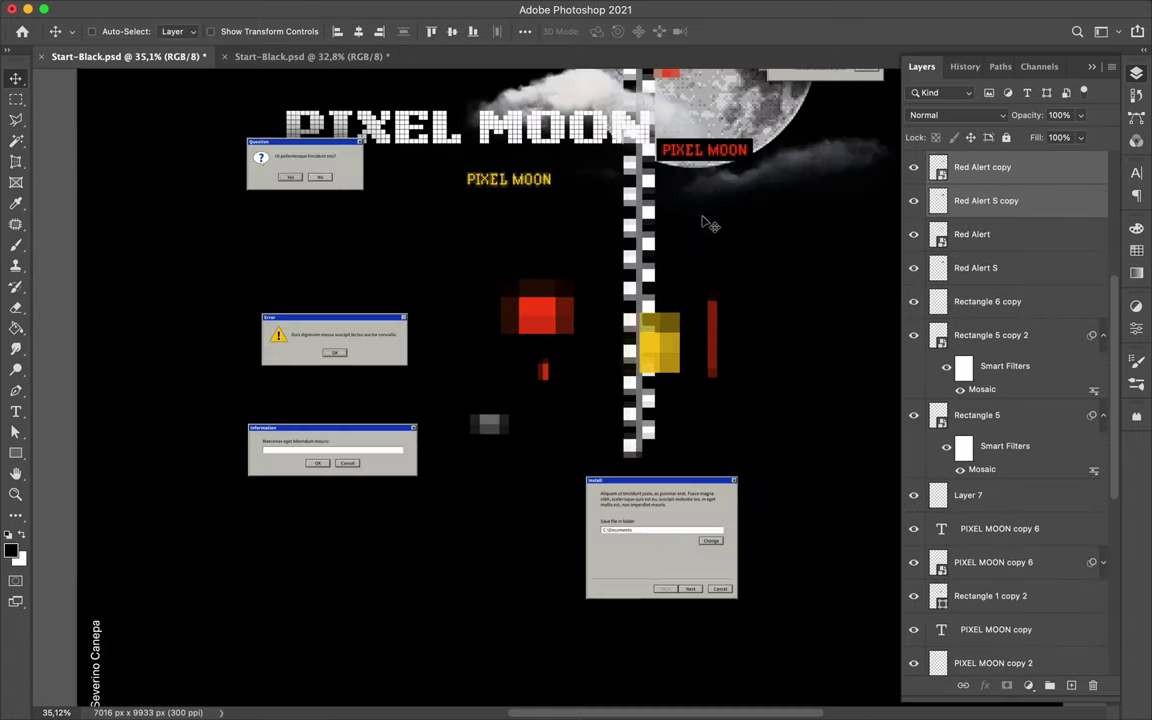
pyautogui.click(986, 200)
pyautogui.scroll(2, 985, 258)
# Select the Red Alert dialog layers and nudge the dialog slightly up-left on the moon
pyautogui.click(985, 316)
pyautogui.click(985, 249)
pyautogui.click(985, 316)
pyautogui.keyDown('shift'); pyautogui.click(985, 349); pyautogui.keyUp('shift')
pyautogui.moveTo(594, 375)
pyautogui.mouseDown()
pyautogui.moveTo(570, 360)
pyautogui.moveTo(592, 364)
pyautogui.mouseUp()
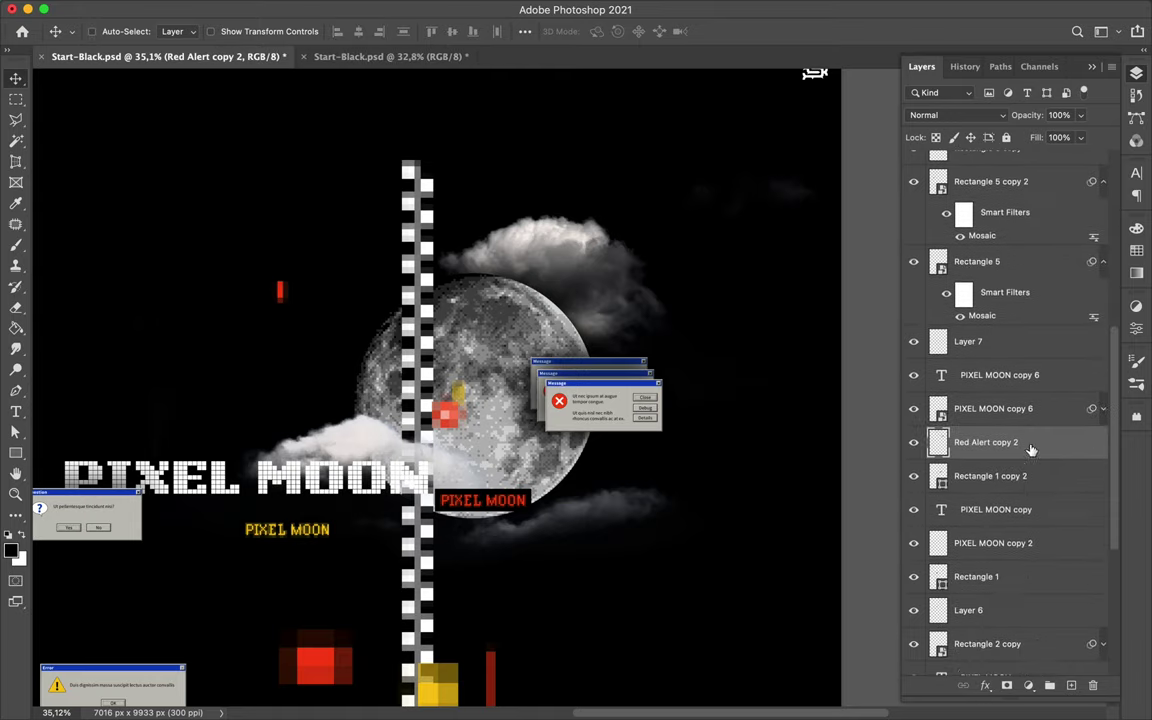
# Move Red Alert copy 2 between Levels 1 copy 4 and Moon in the layer stack
pyautogui.moveTo(969, 647)
pyautogui.mouseDown()
pyautogui.moveTo(1018, 532)
pyautogui.moveTo(1015, 597)
pyautogui.mouseUp()
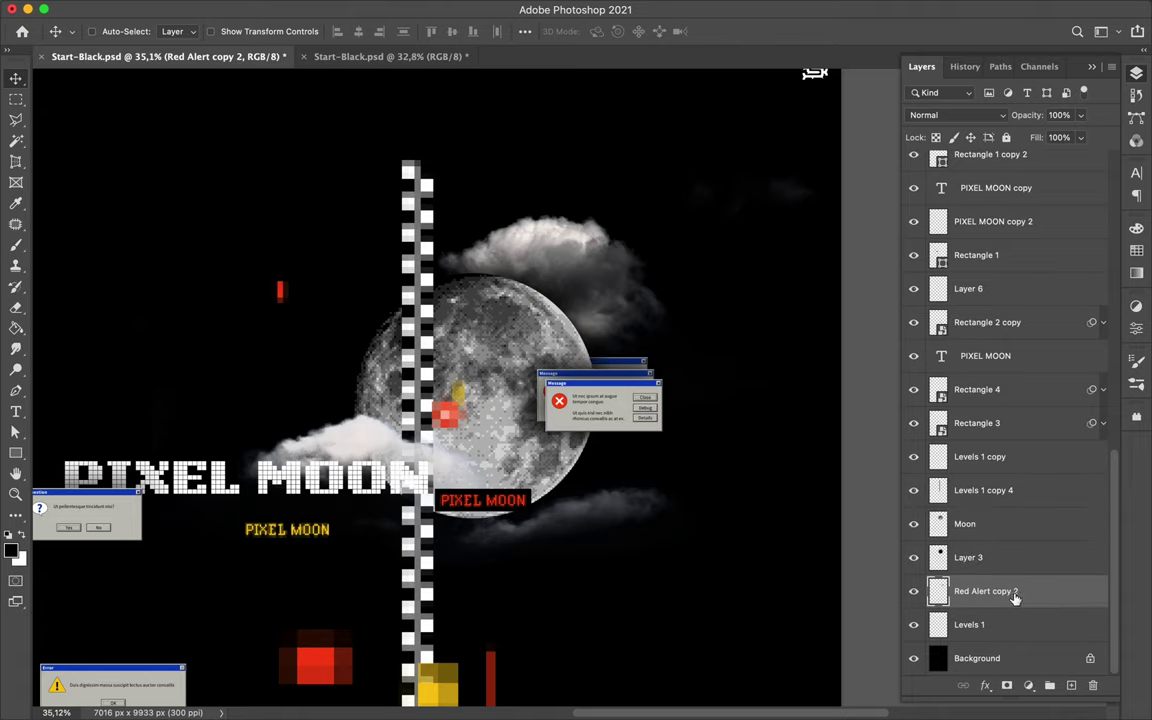
pyautogui.scroll(5, 988, 323)
pyautogui.scroll(5, 988, 323)
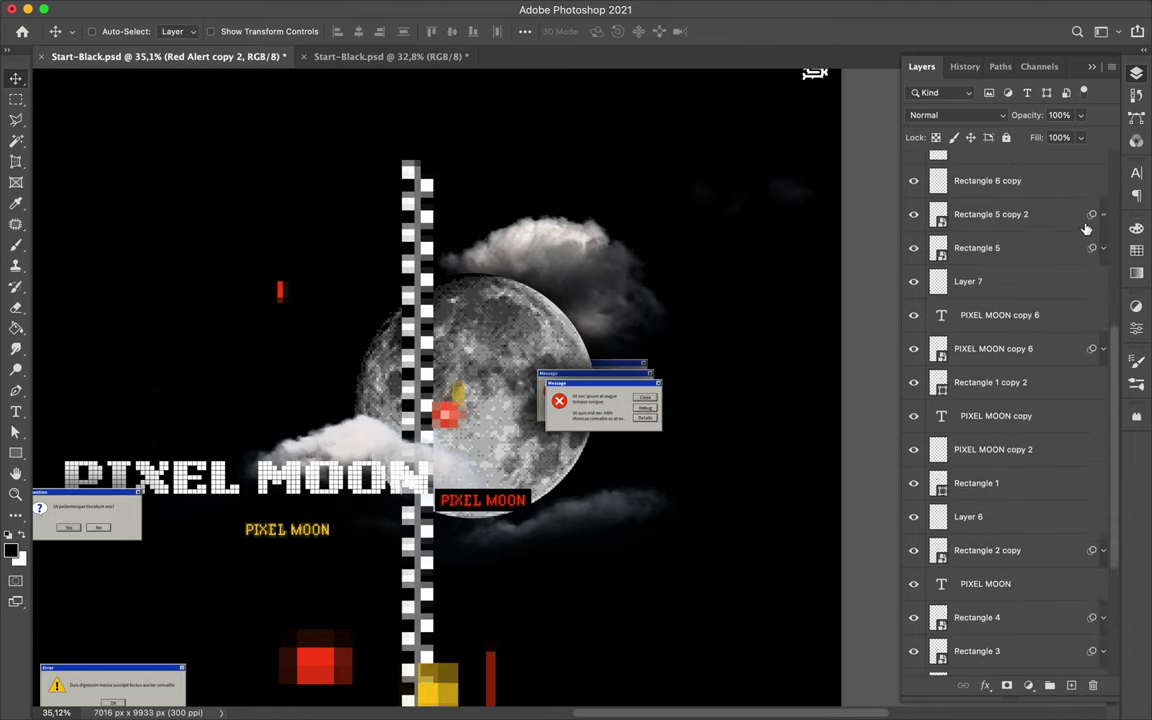
pyautogui.scroll(5, 988, 323)
pyautogui.scroll(-3, 483, 255)
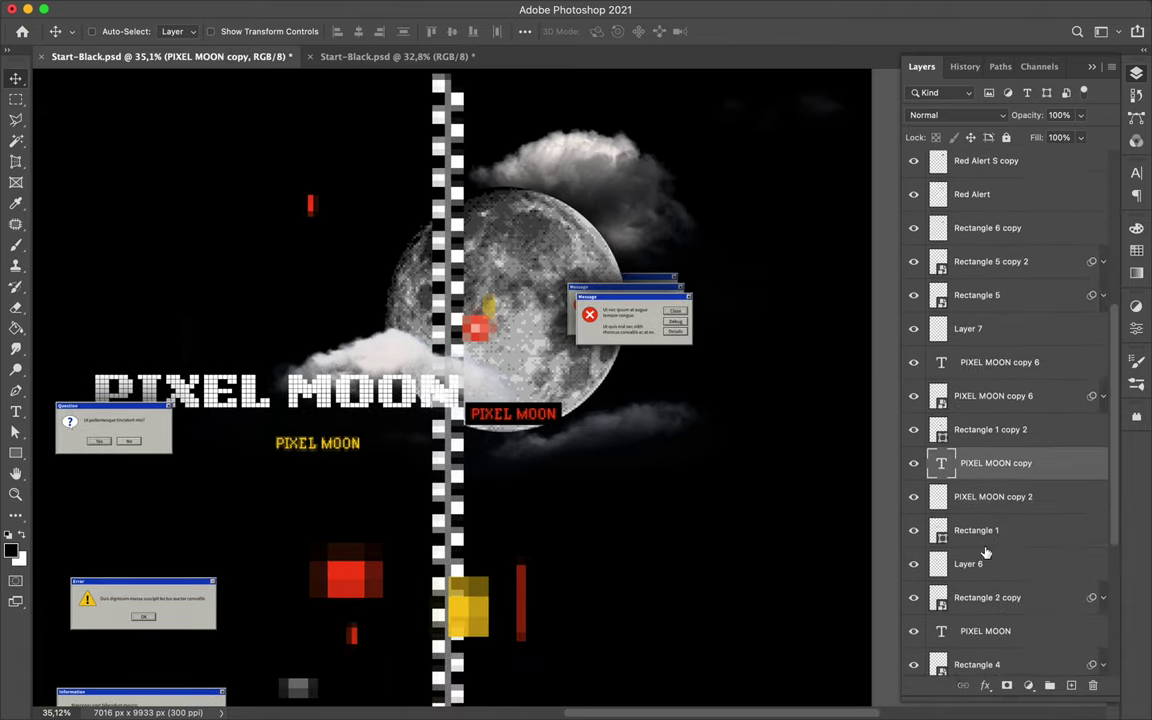
# Move the yellow PIXEL MOON label toward the moon and the red one to its upper right, lowering both layers
pyautogui.moveTo(357, 446)
pyautogui.mouseDown()
pyautogui.moveTo(395, 313)
pyautogui.moveTo(403, 323)
pyautogui.mouseUp()
pyautogui.moveTo(990, 463); pyautogui.dragTo(996, 512)
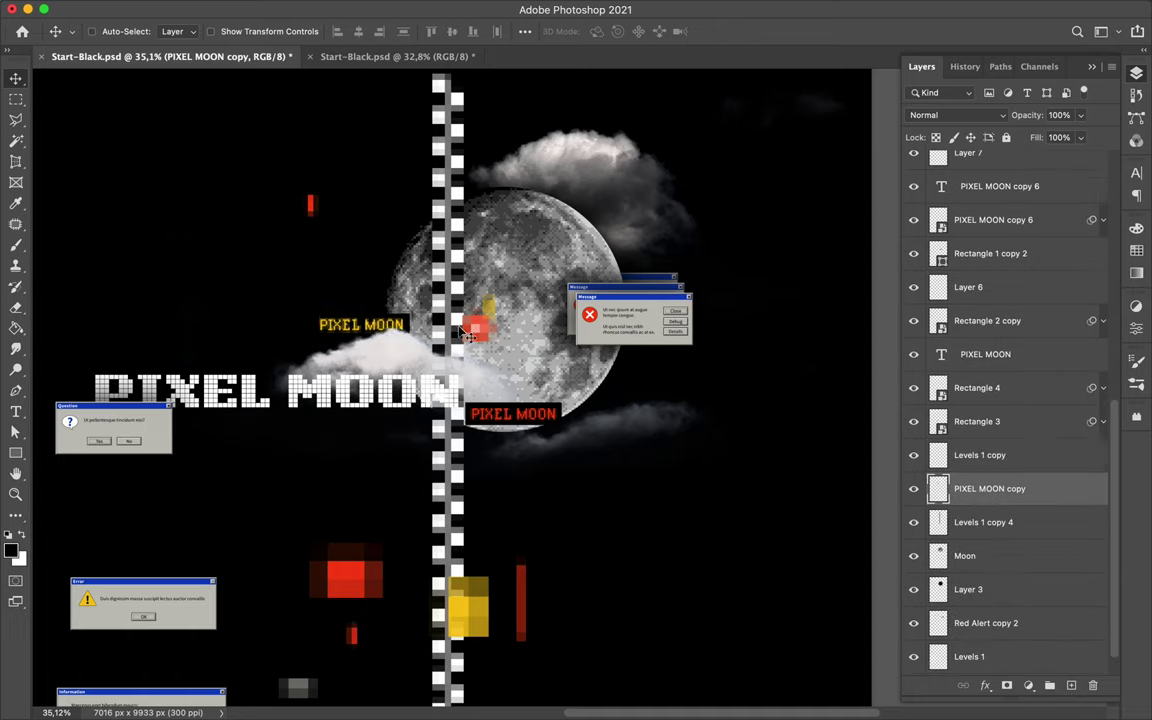
pyautogui.click(993, 219)
pyautogui.moveTo(526, 415); pyautogui.dragTo(667, 213)
pyautogui.moveTo(993, 221); pyautogui.dragTo(995, 580)
# Duplicate the red PIXEL MOON label below Rectangle 3 and shift the question dialog under the title
pyautogui.moveTo(946, 543)
pyautogui.mouseDown()
pyautogui.moveTo(946, 474)
pyautogui.moveTo(1000, 692)
pyautogui.mouseUp()
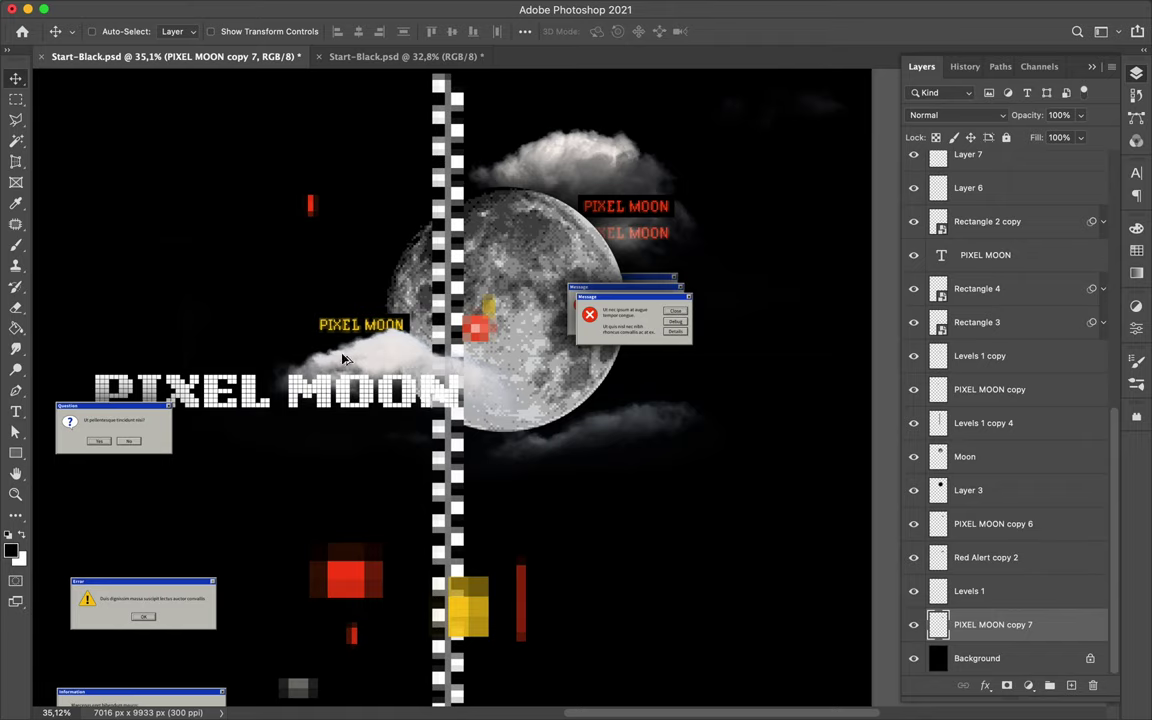
pyautogui.scroll(-3, 342, 358)
pyautogui.moveTo(985, 255); pyautogui.dragTo(977, 440)
pyautogui.scroll(3, 430, 380)
pyautogui.moveTo(424, 378); pyautogui.dragTo(483, 393)
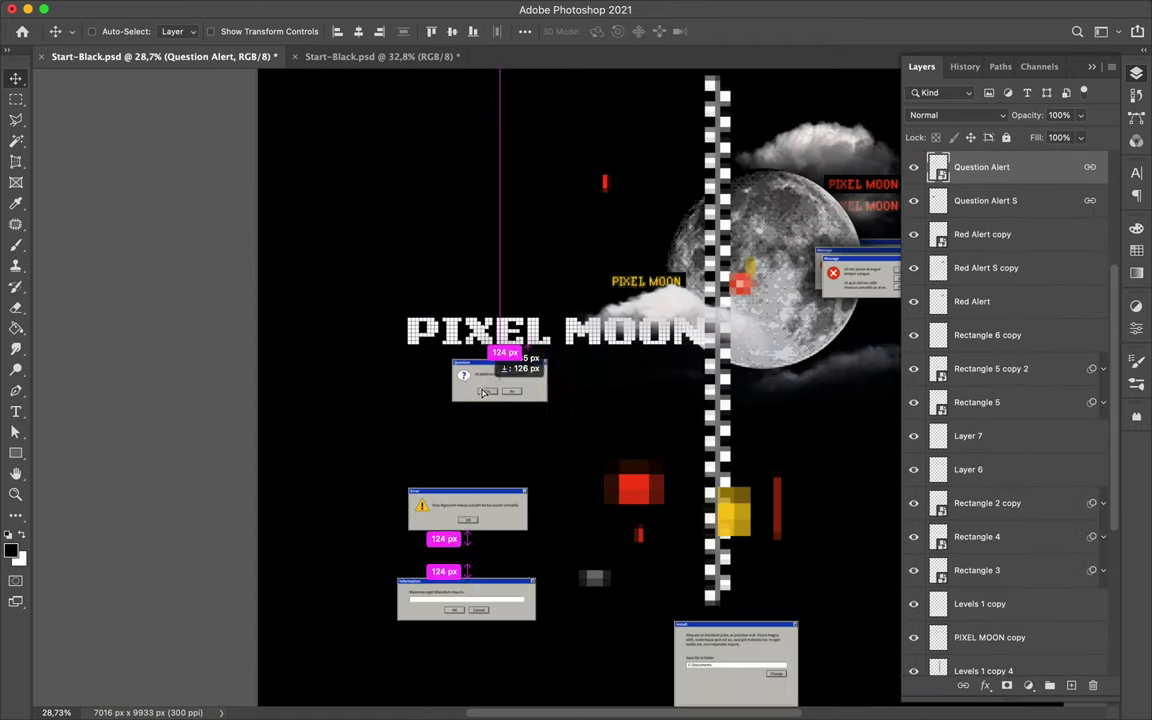
# Alt-drag the Question Alert dialog into slightly offset copies, Question Alert copy through copy 3
pyautogui.moveTo(1030, 175); pyautogui.dragTo(1035, 234)
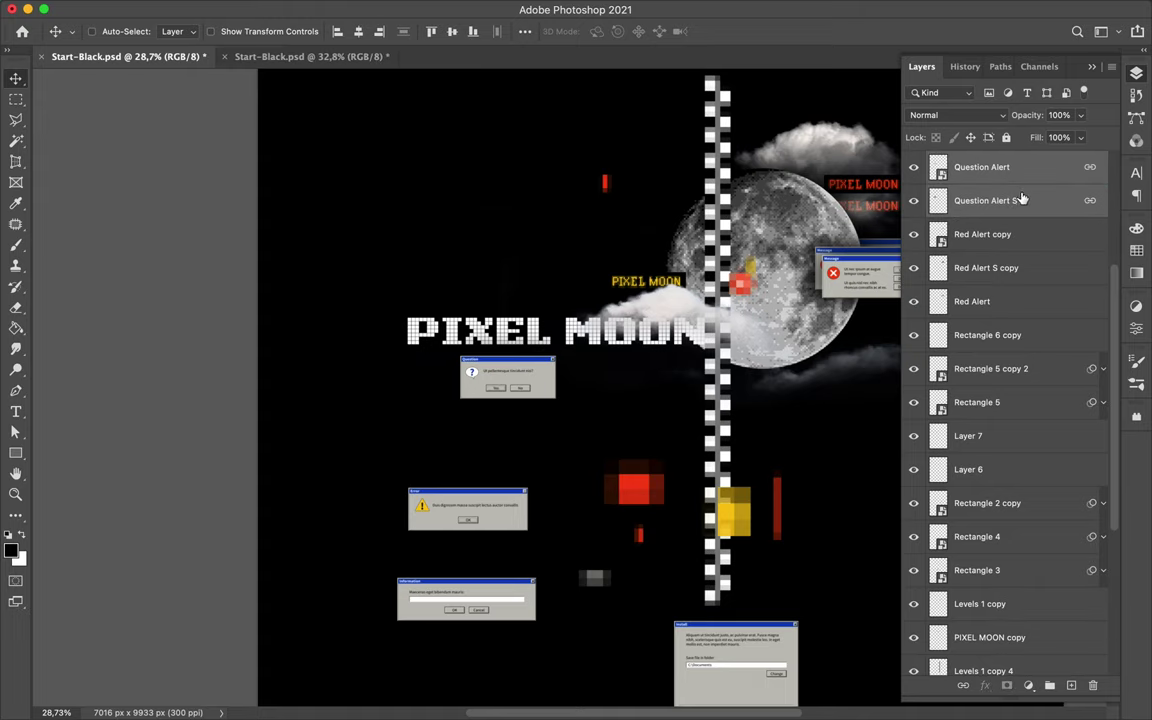
pyautogui.rightClick(972, 234)
pyautogui.moveTo(532, 375); pyautogui.dragTo(555, 397)
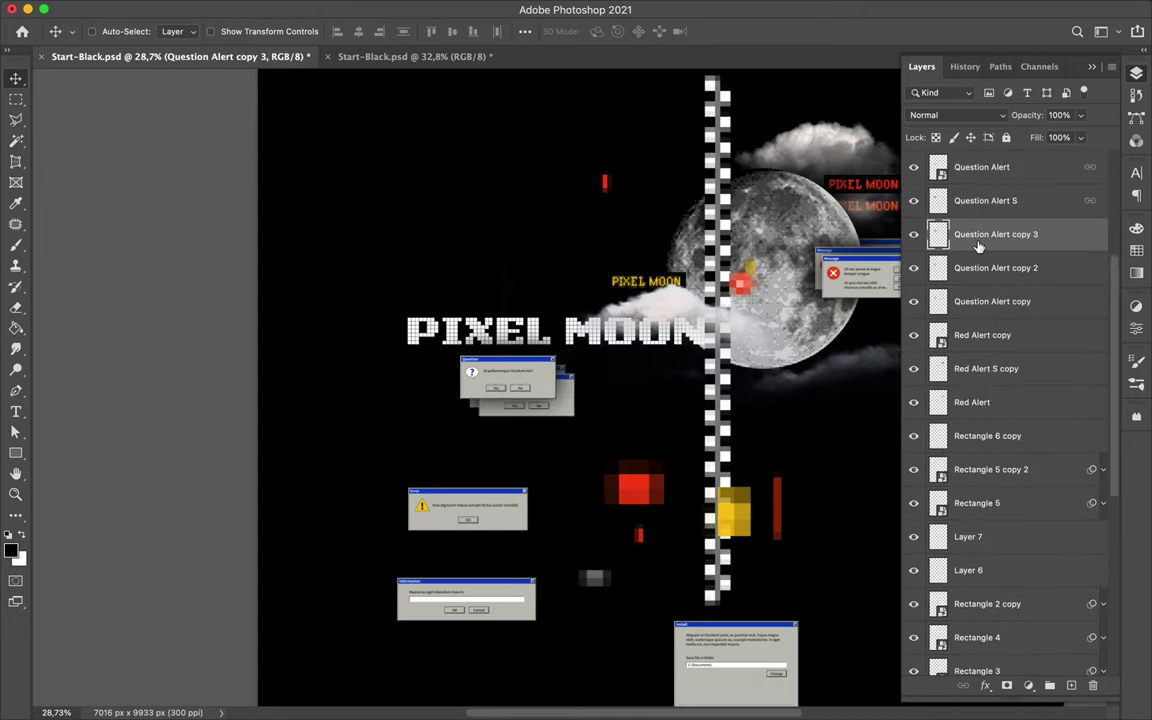
pyautogui.scroll(-3, 540, 512)
pyautogui.scroll(-2, 540, 512)
pyautogui.hotkey('alt', ',')
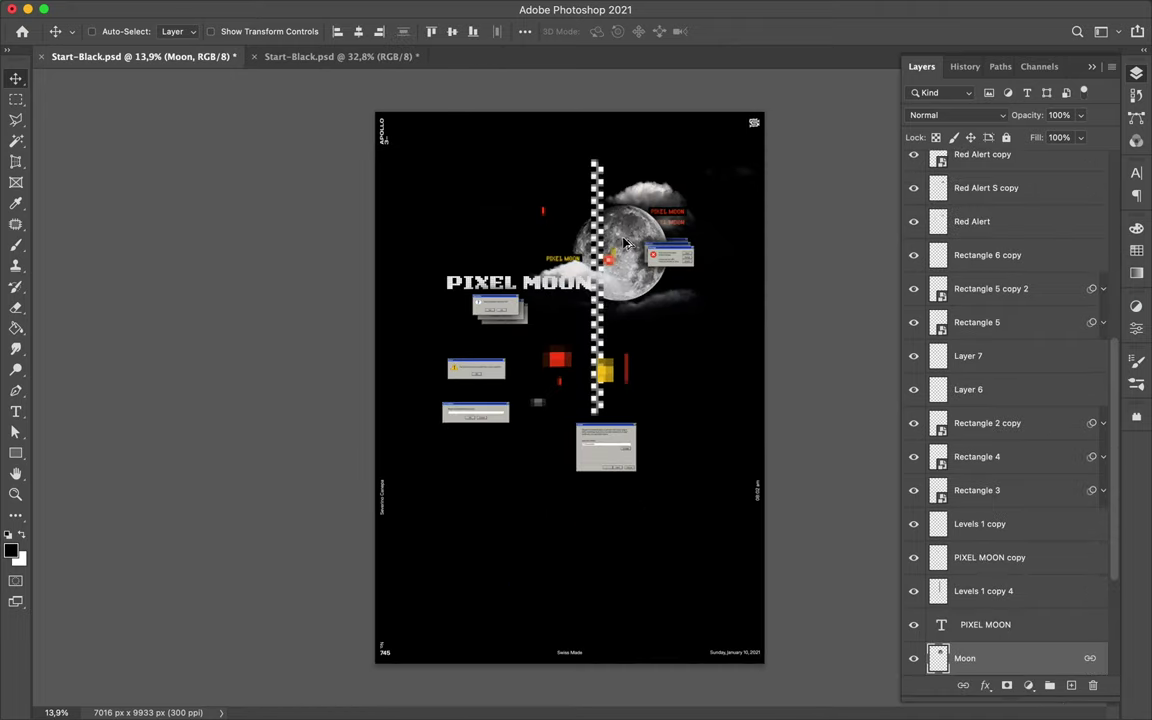
# Duplicate the Moon layer and scale the copy up across the poster's lower left
pyautogui.hotkey('ctrl', 'j')
pyautogui.hotkey('ctrl', 't')
pyautogui.moveTo(525, 545); pyautogui.dragTo(822, 534)
pyautogui.moveTo(600, 560); pyautogui.dragTo(433, 571)
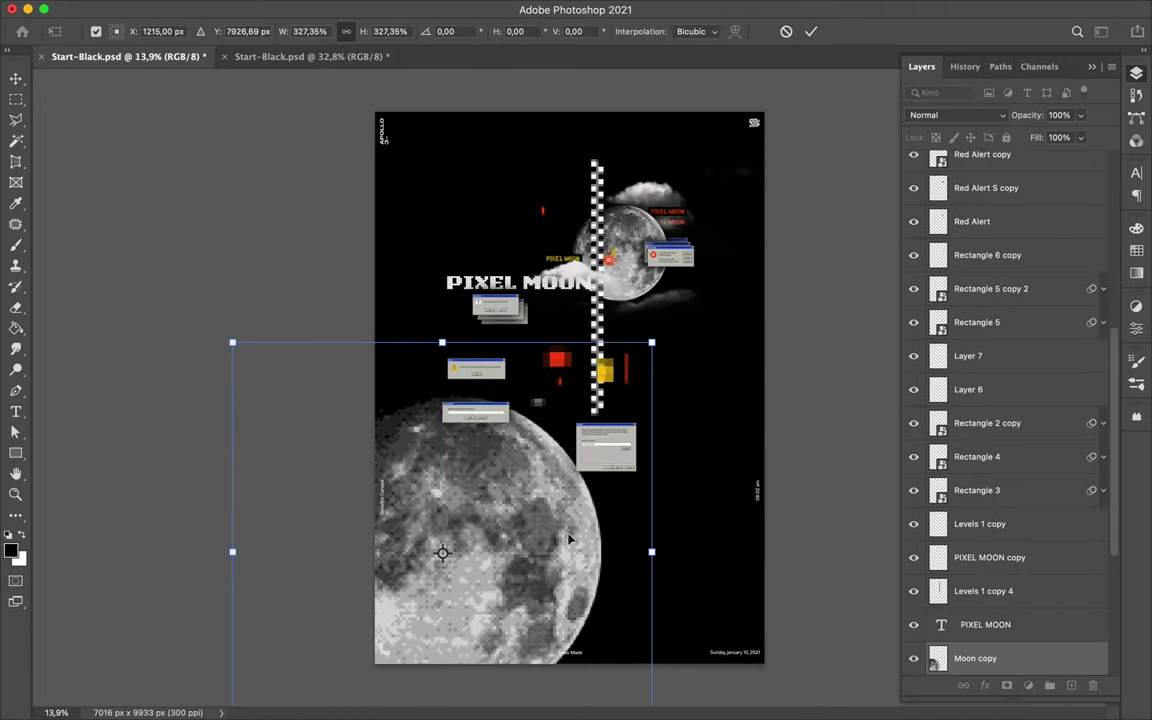
pyautogui.press('Return')
pyautogui.hotkey('ctrl', 't')
pyautogui.moveTo(650, 578)
pyautogui.mouseDown()
pyautogui.moveTo(779, 592)
pyautogui.moveTo(805, 580)
pyautogui.mouseUp()
pyautogui.press('Return')
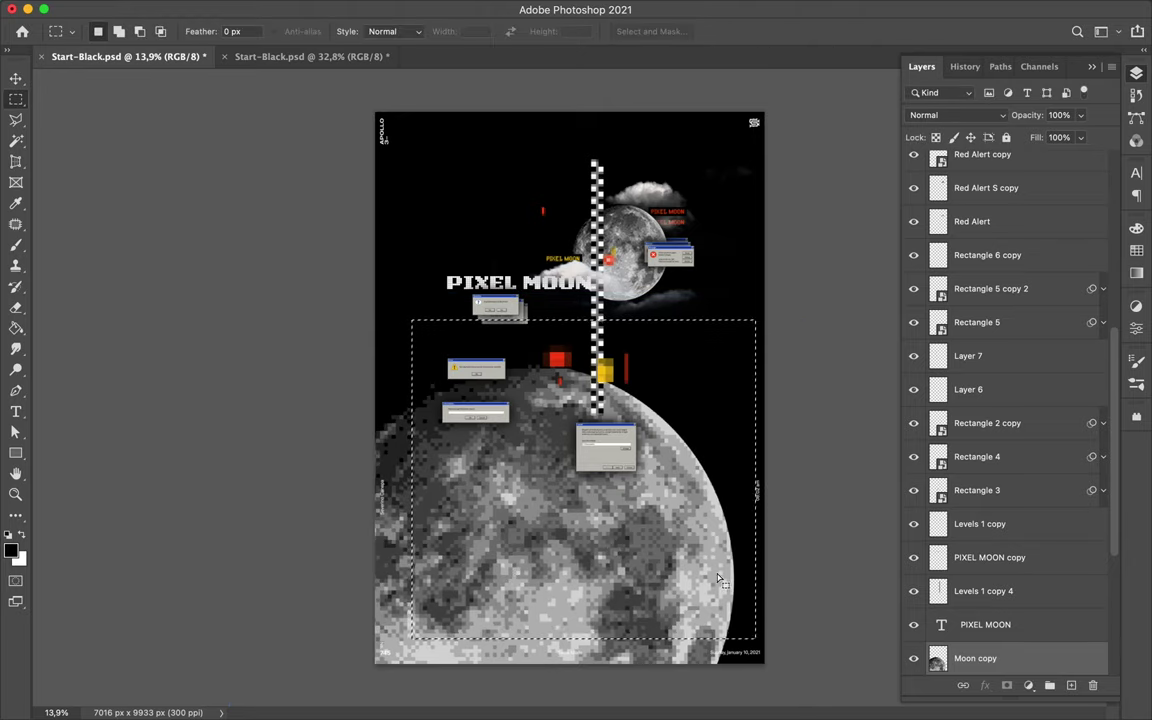
# Select Layer 3 copy together with the Moon copy and clear the active selection
pyautogui.press('v')
pyautogui.scroll(-2, 960, 600)
pyautogui.keyDown('shift'); pyautogui.click(956, 622); pyautogui.keyUp('shift')
pyautogui.rightClick(956, 622)
pyautogui.click(993, 585)
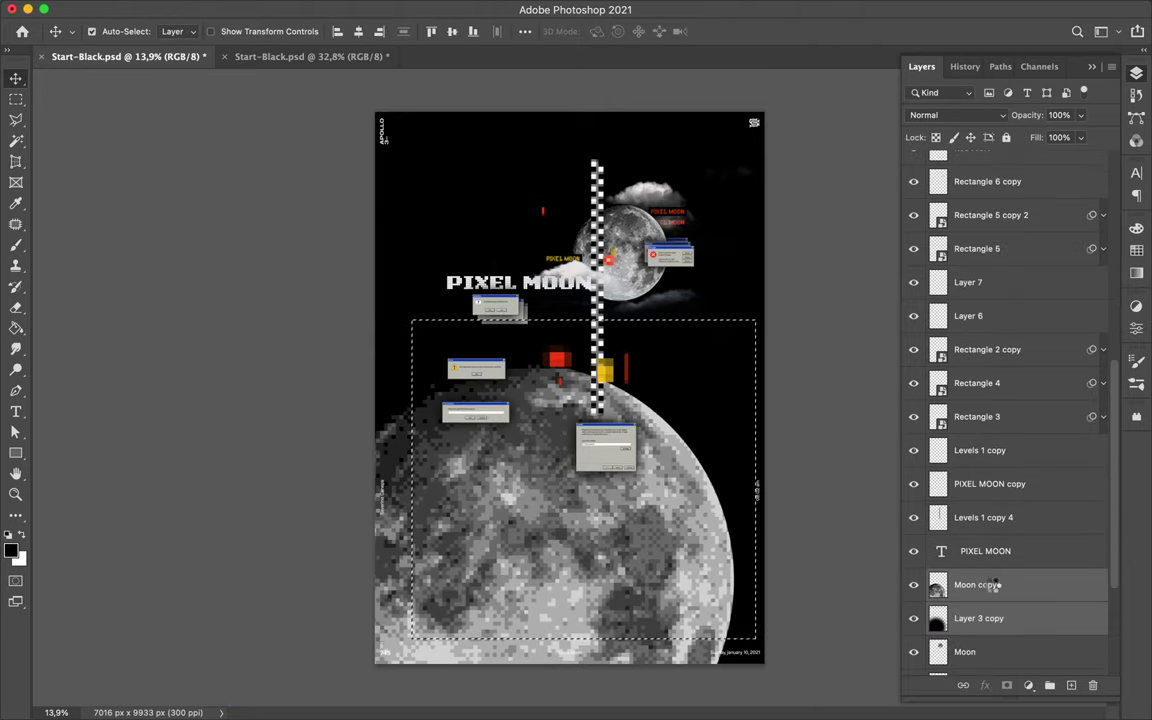
pyautogui.hotkey('ctrl', 'd')
pyautogui.press('m')
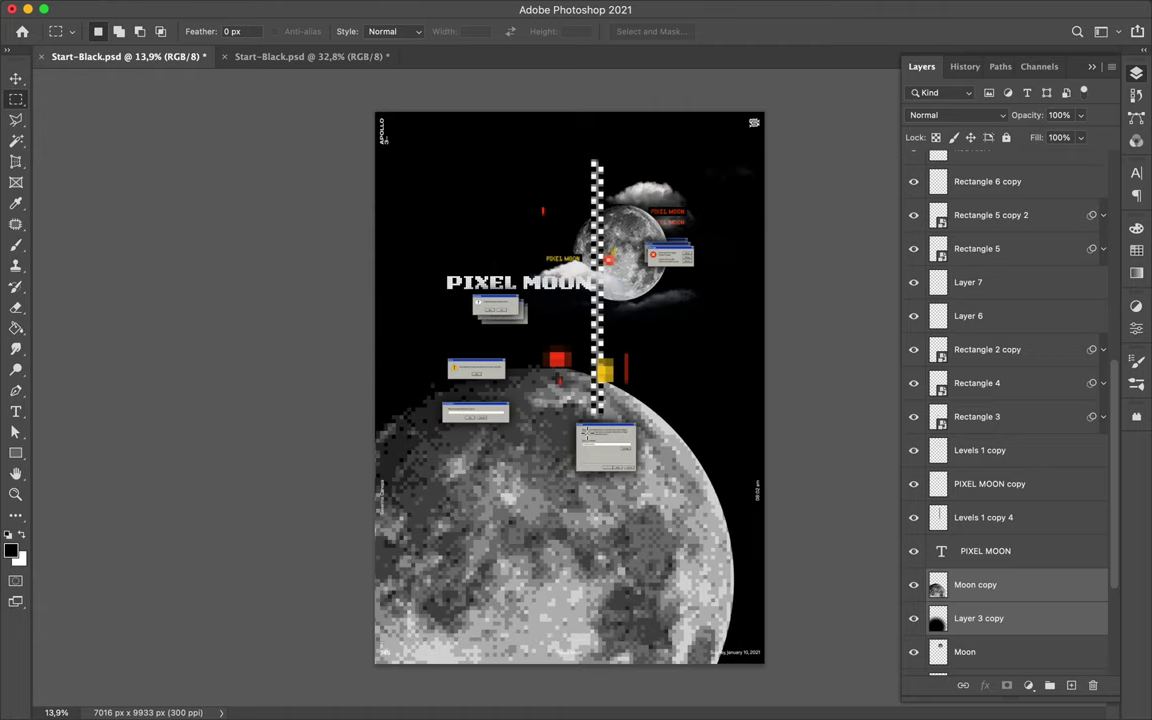
# Nudge the large moon upward and convert Moon copy and Layer 3 copy into a smart object
pyautogui.press('v')
pyautogui.moveTo(655, 480); pyautogui.dragTo(655, 455)
pyautogui.rightClick(1003, 622)
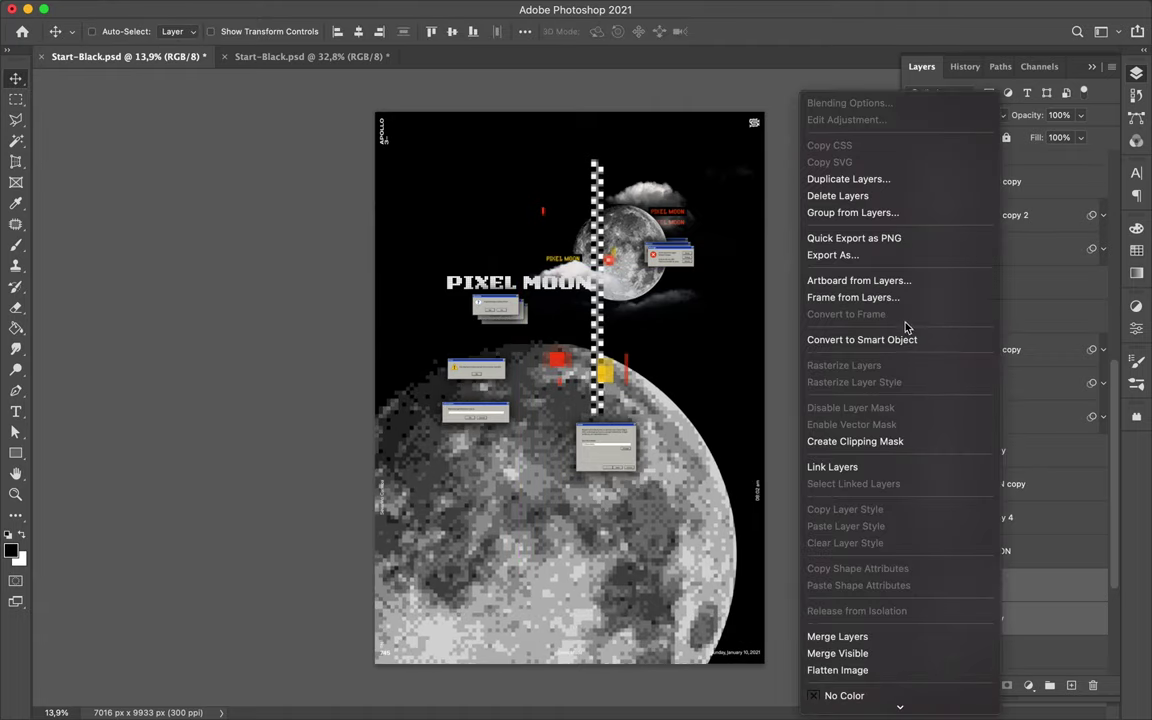
pyautogui.click(900, 336)
pyautogui.click(1028, 686)
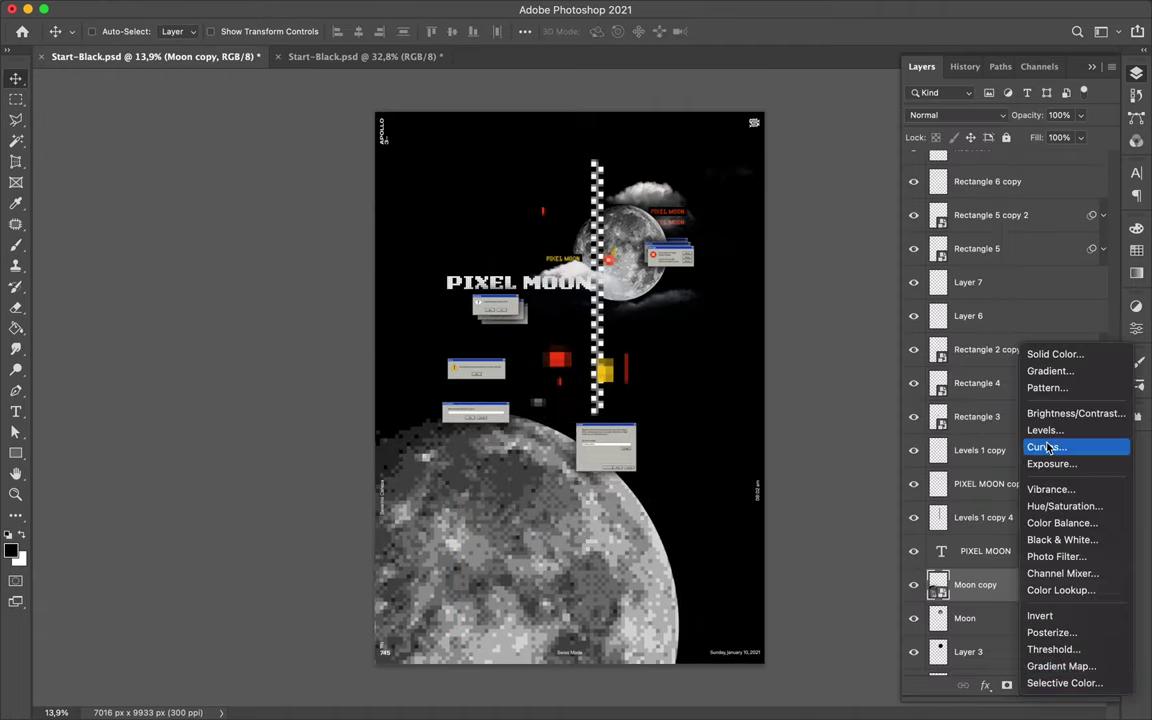
# Add a Levels adjustment with midtones 0.45, clipped to the Moon copy layer
pyautogui.click(945, 424)
pyautogui.moveTo(1018, 470); pyautogui.dragTo(1058, 474)
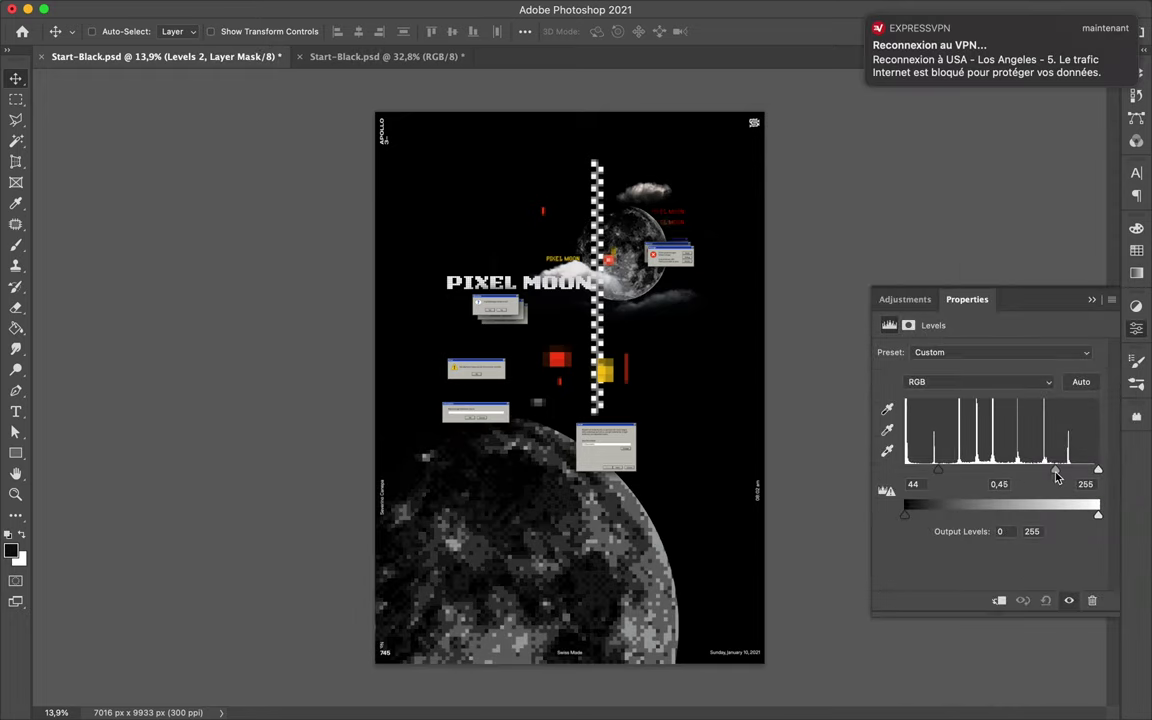
pyautogui.press('F7')
pyautogui.scroll(-3, 1000, 500)
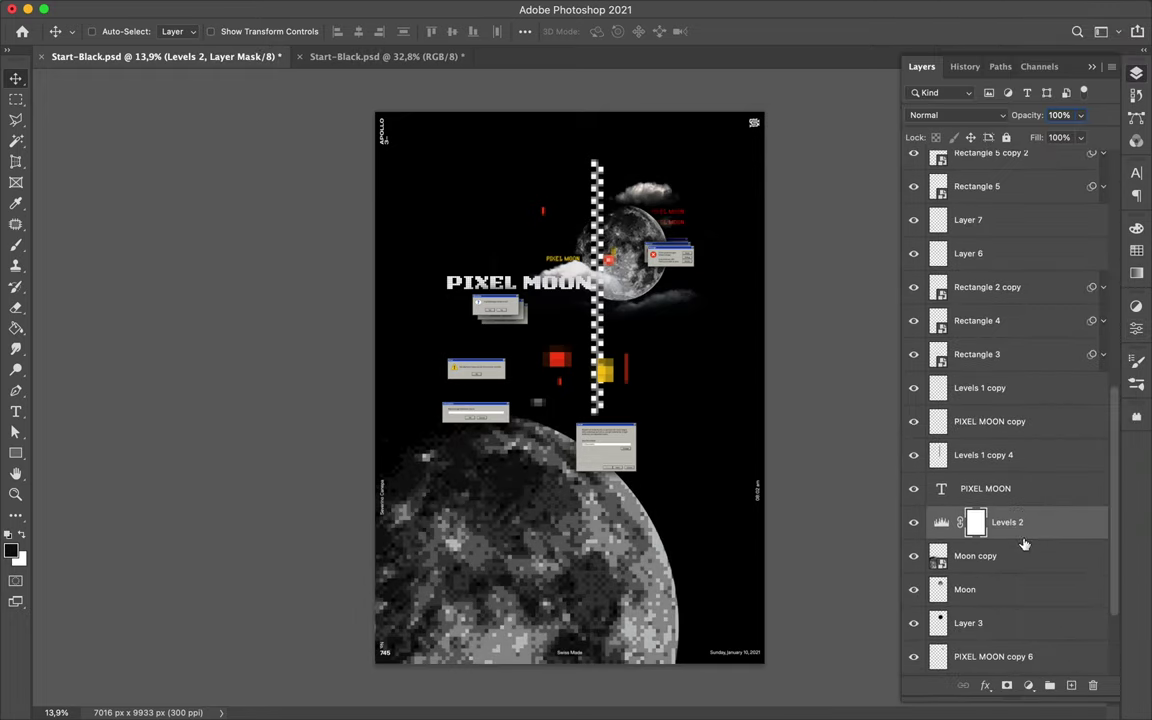
pyautogui.hotkey('ctrl', 'alt', 'g')
# Move four alert dialog layers above PIXEL MOON copy 6 in the layer stack
pyautogui.click(522, 500)
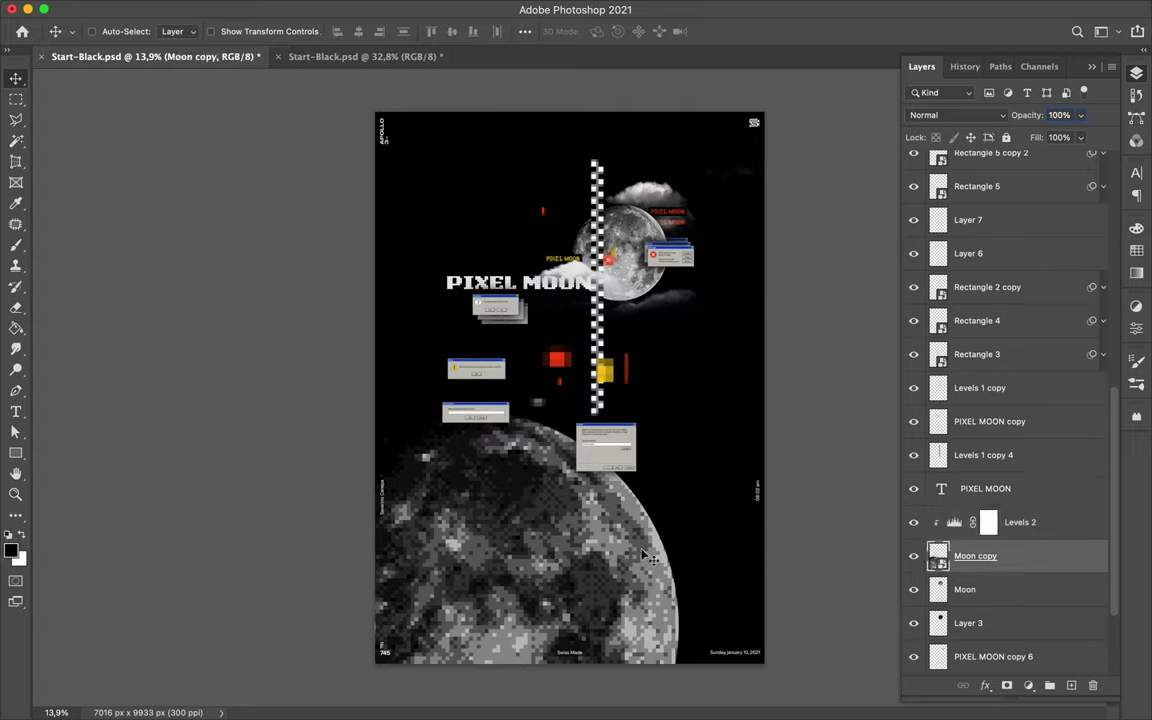
pyautogui.click(505, 437)
pyautogui.moveTo(1030, 172); pyautogui.dragTo(1015, 517)
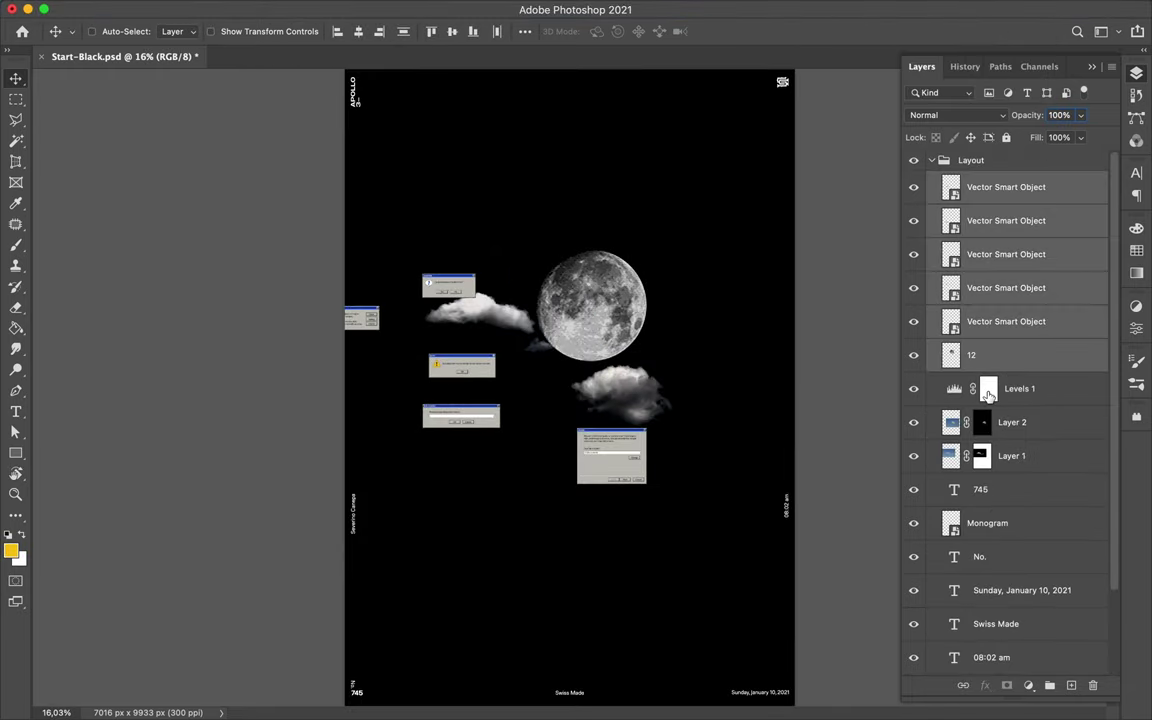
# Move the layout layers out of the Layout group above Background and rename the moon layer Moon
pyautogui.moveTo(980, 355); pyautogui.dragTo(980, 660)
pyautogui.click(931, 160)
pyautogui.doubleClick(959, 355)
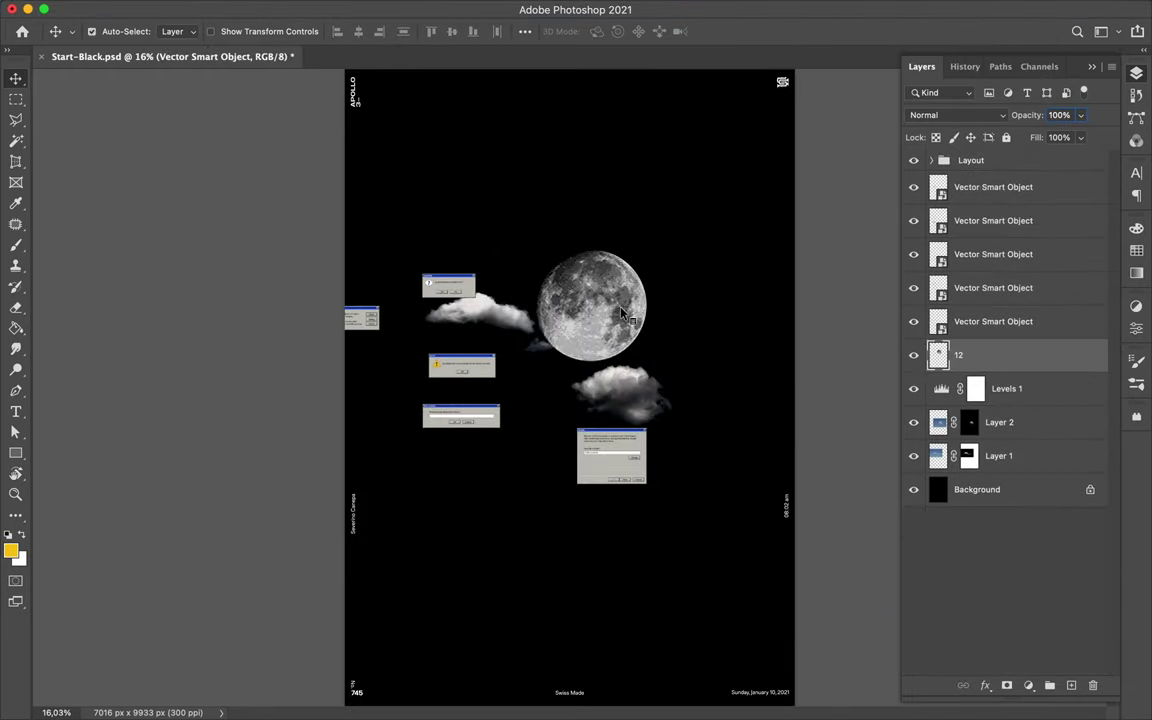
pyautogui.write('Moon')
pyautogui.hotkey('ctrl', 'shift', 'alt', 'n')
# Paint a large soft white dot on a new layer below the moon and Gaussian-blur it at 106 px
pyautogui.hotkey('ctrl', '[')
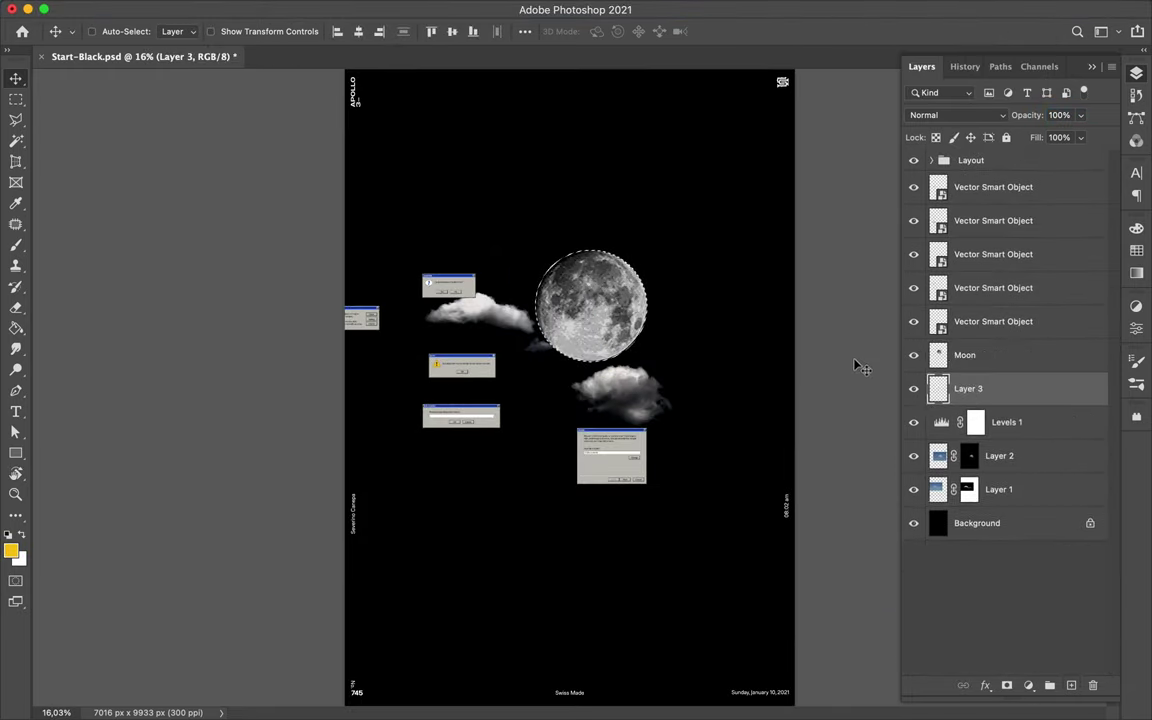
pyautogui.press('b')
pyautogui.press('d')
pyautogui.rightClick(697, 278)
pyautogui.click(545, 288)
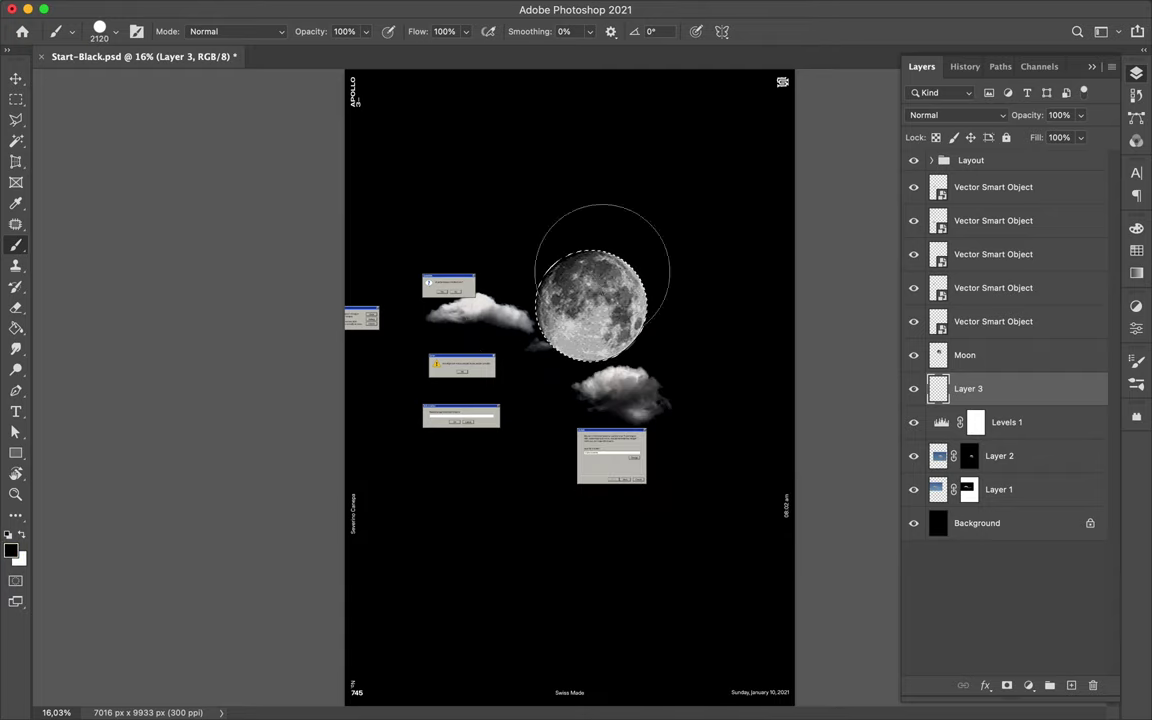
pyautogui.press('m')
pyautogui.click(374, 9)
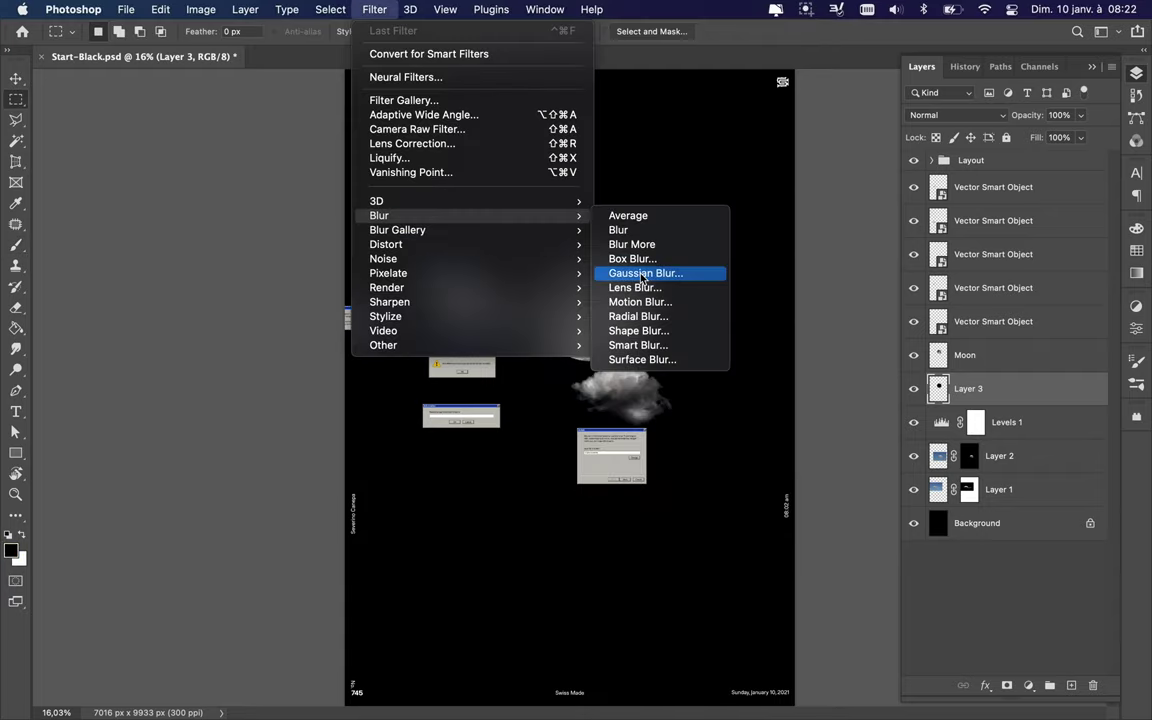
pyautogui.click(642, 273)
pyautogui.press('Return')
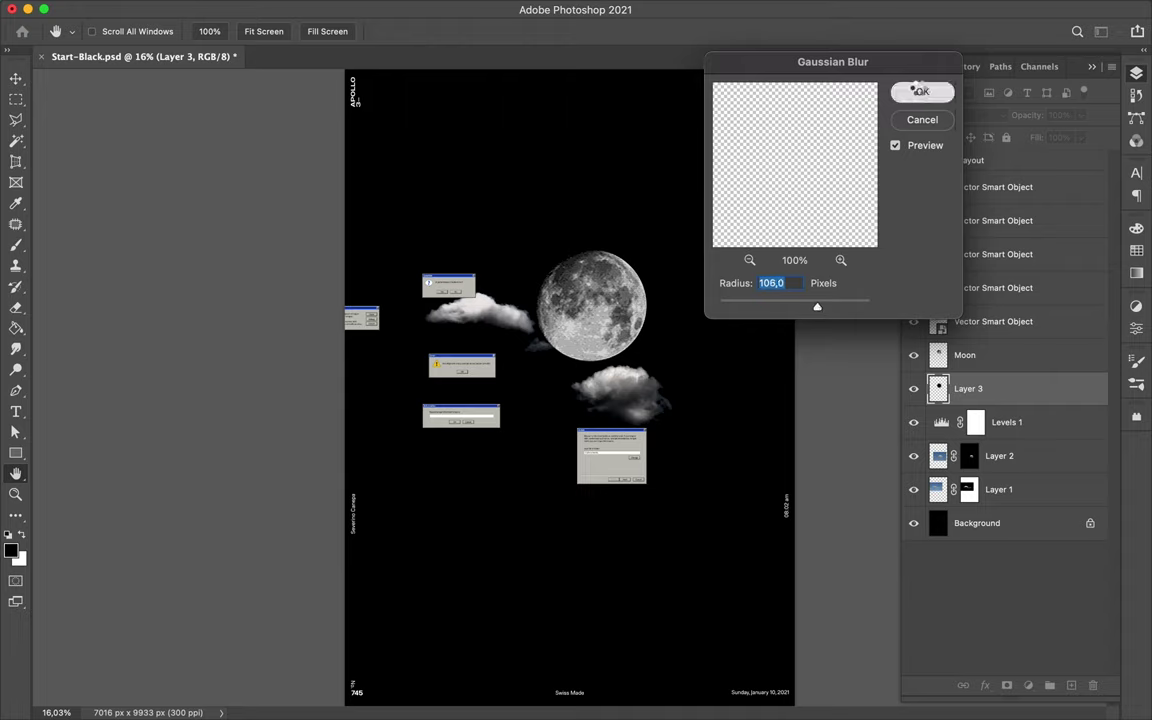
# Link the Moon layer with its blurred glow layer
pyautogui.keyDown('shift'); pyautogui.click(1000, 356); pyautogui.keyUp('shift')
pyautogui.rightClick(1000, 356)
pyautogui.press('Escape')
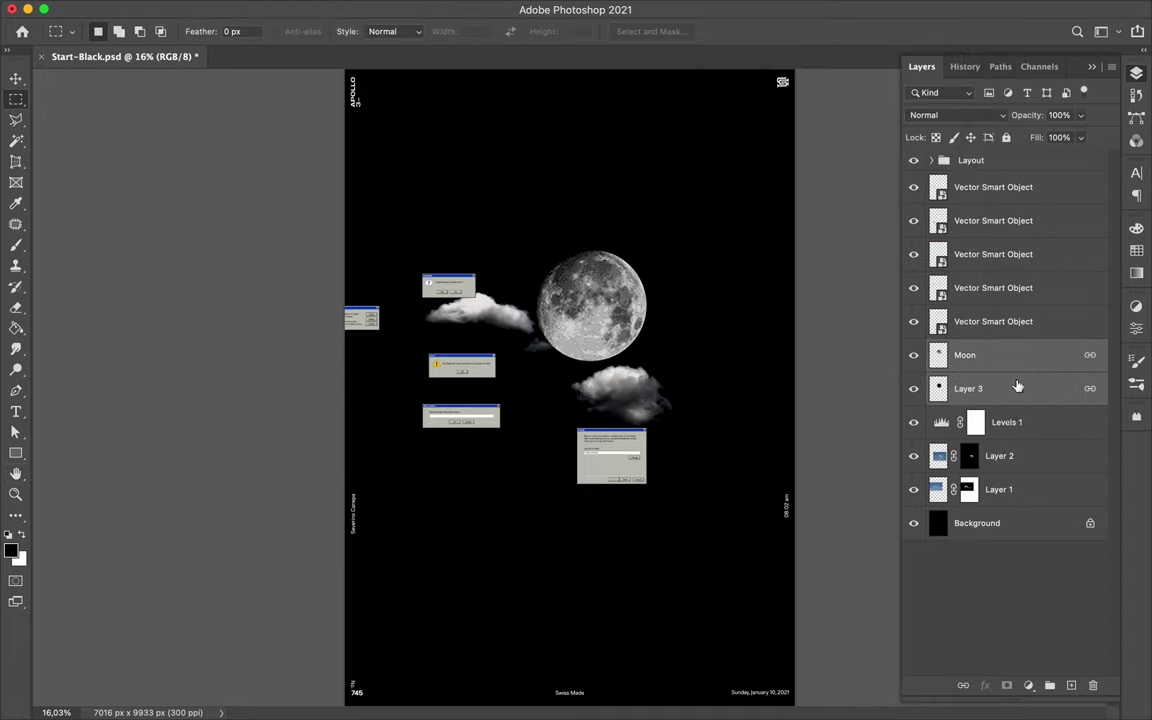
pyautogui.click(978, 422)
pyautogui.moveTo(978, 422); pyautogui.dragTo(1018, 512)
# Merge the cloud layer into its Levels adjustment layer
pyautogui.click(1000, 456)
pyautogui.keyDown('shift'); pyautogui.click(1013, 422); pyautogui.keyUp('shift')
pyautogui.hotkey('ctrl', 'e')
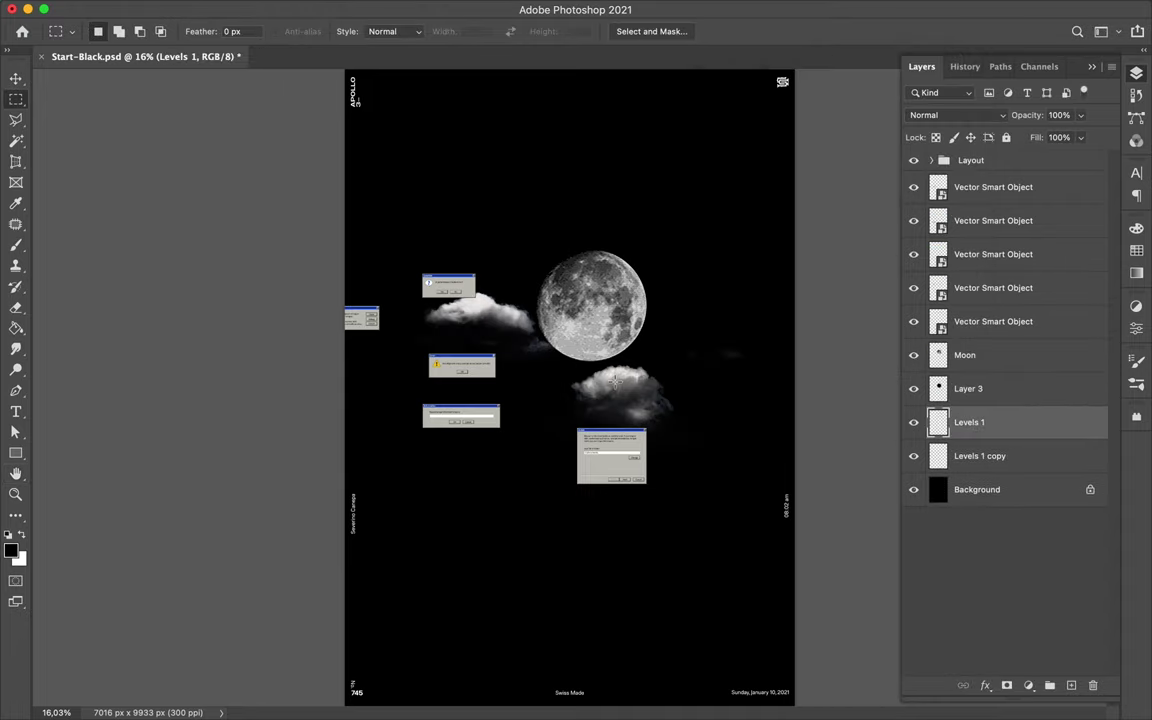
pyautogui.press('v')
# Reposition the clouds beside the moon's upper right and under its left side
pyautogui.click(980, 456)
pyautogui.moveTo(480, 312); pyautogui.dragTo(515, 318)
pyautogui.moveTo(980, 456); pyautogui.dragTo(965, 395)
pyautogui.moveTo(510, 318); pyautogui.dragTo(530, 325)
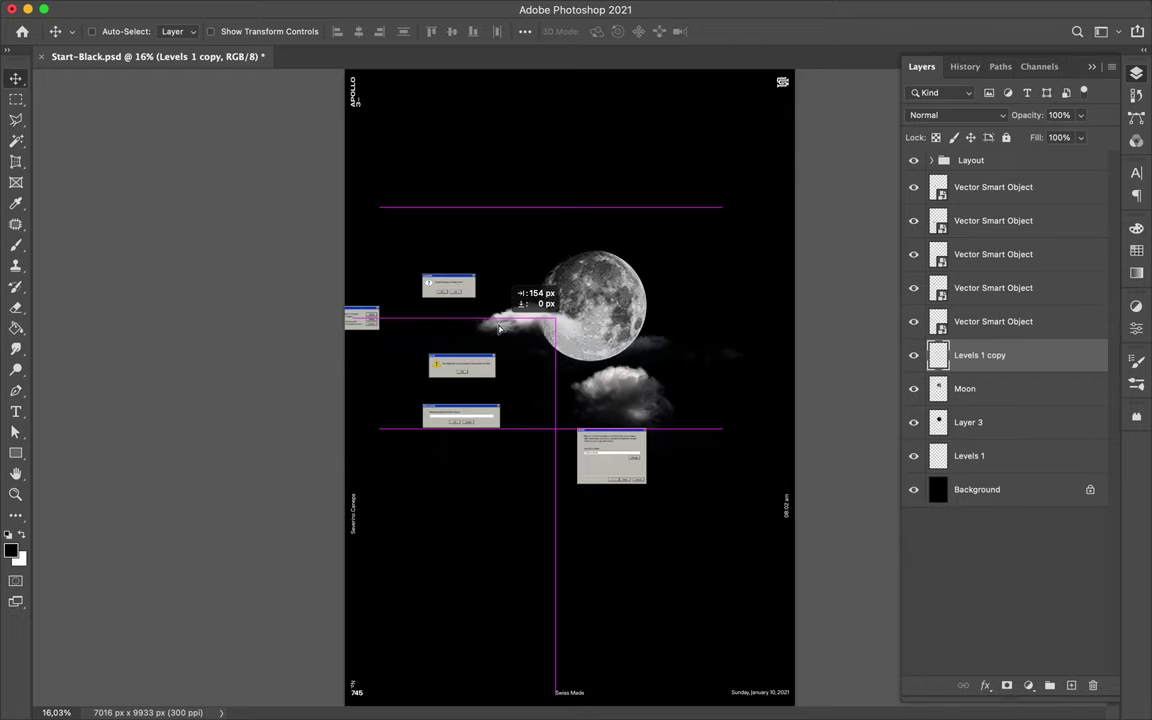
pyautogui.moveTo(655, 495); pyautogui.dragTo(660, 345)
# Move the red error dialog below the moon and name its layer Red Alert
pyautogui.moveTo(376, 320); pyautogui.dragTo(643, 392)
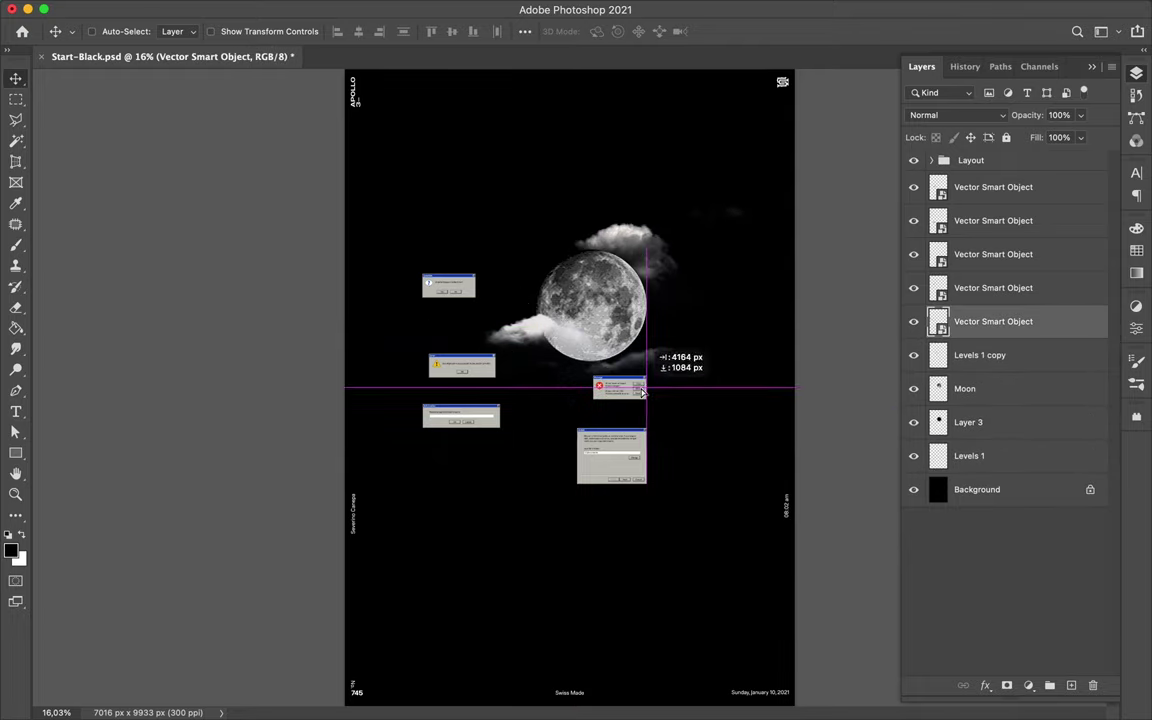
pyautogui.click(972, 321)
pyautogui.write('Red Alert')
pyautogui.press('Return')
pyautogui.hotkey('ctrl', 'shift', 'alt', 'n')
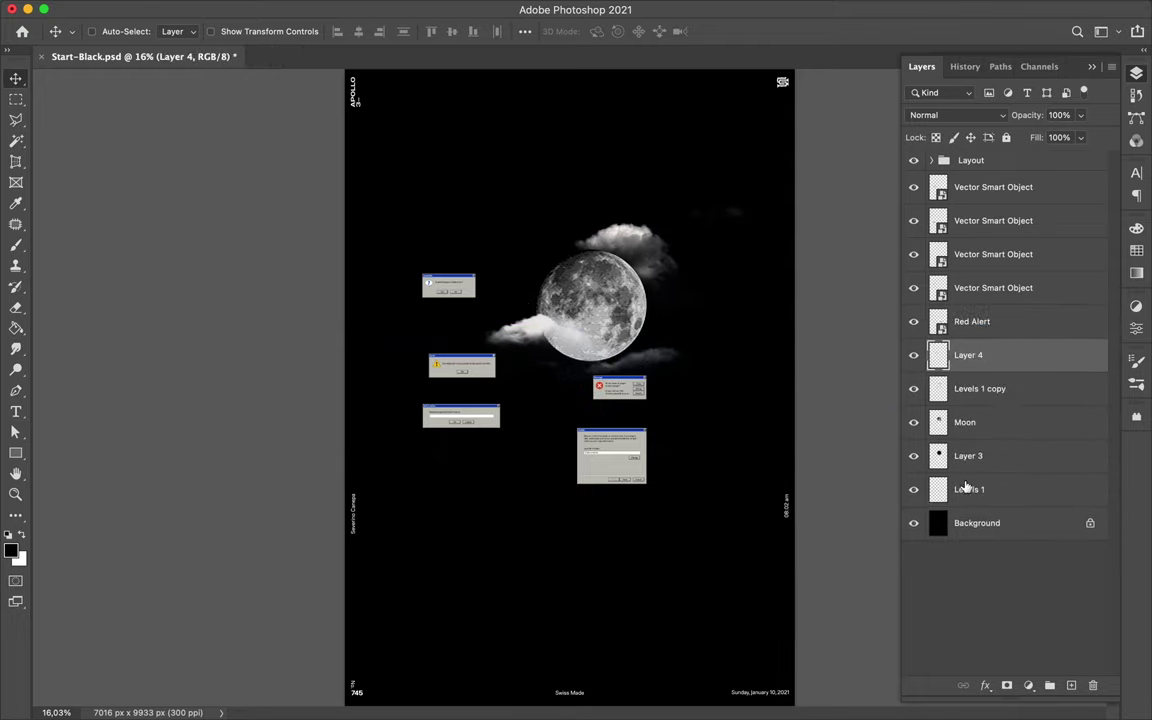
# Place a new shadow layer below Red Alert and name it 'Red Alert S'
pyautogui.press('b')
pyautogui.press('m')
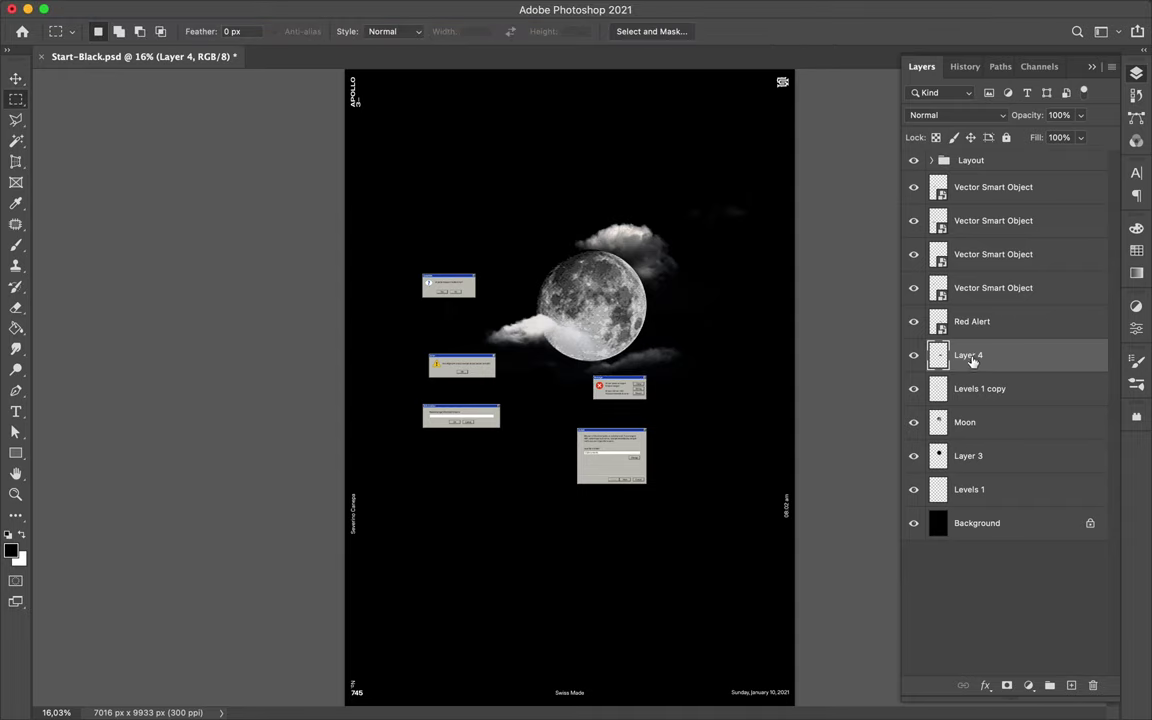
pyautogui.write('Red Alert S')
pyautogui.press('Return')
pyautogui.rightClick(975, 355)
pyautogui.press('Escape')
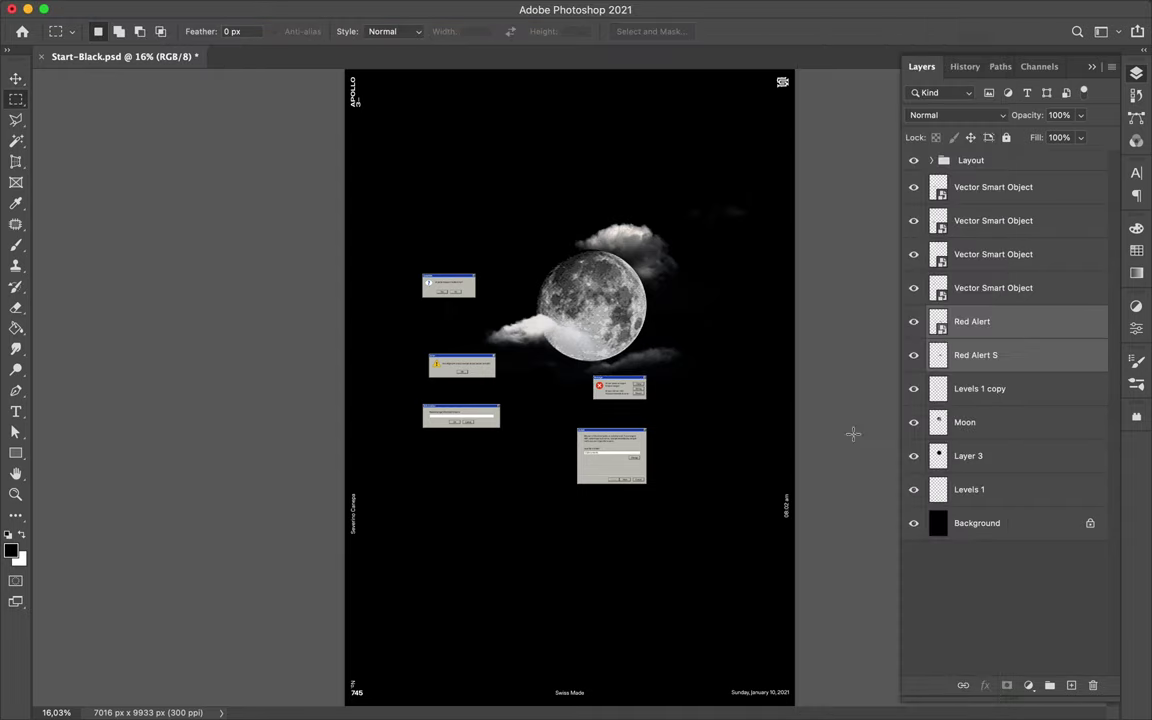
# Rename the next alert dialog layer Large Alerte and add a brush shadow layer beneath it
pyautogui.click(960, 254)
pyautogui.write('e')
pyautogui.press('Return')
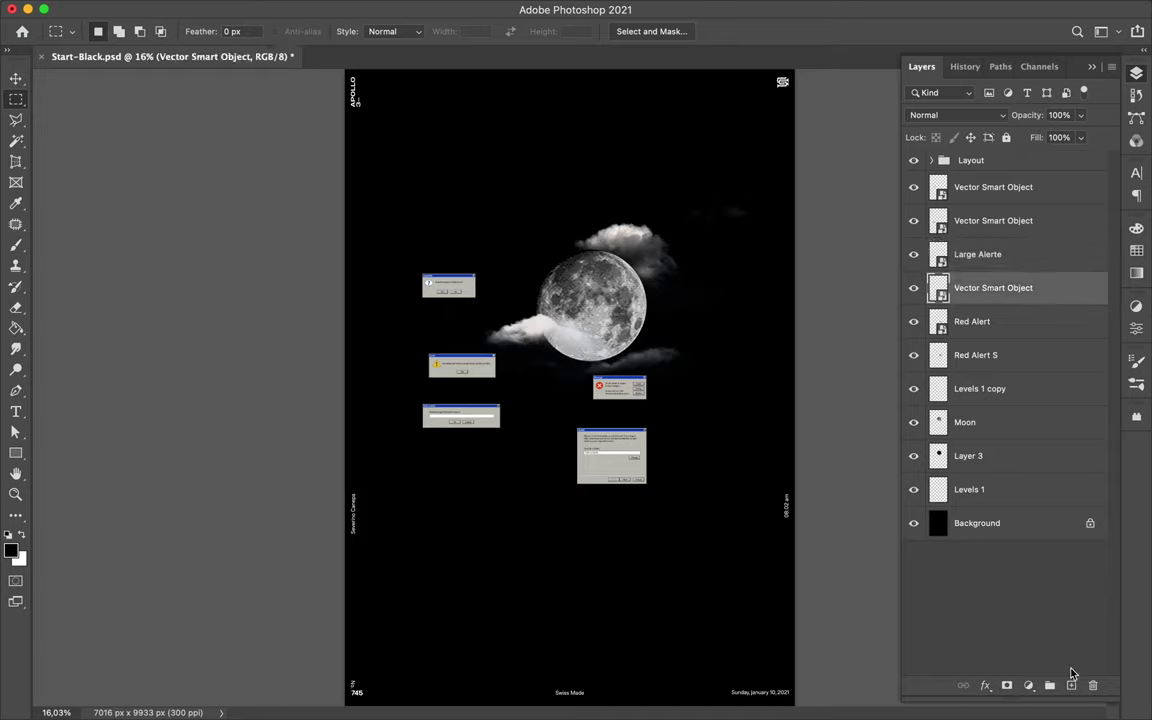
pyautogui.hotkey('ctrl', 'shift', 'alt', 'n')
pyautogui.press('b')
# Gaussian-blur the painted shadow and rename the shadow layer 'Red Alert'
pyautogui.click(375, 8)
pyautogui.click(655, 286)
pyautogui.click(921, 93)
pyautogui.doubleClick(970, 288)
pyautogui.write('Red Alert')
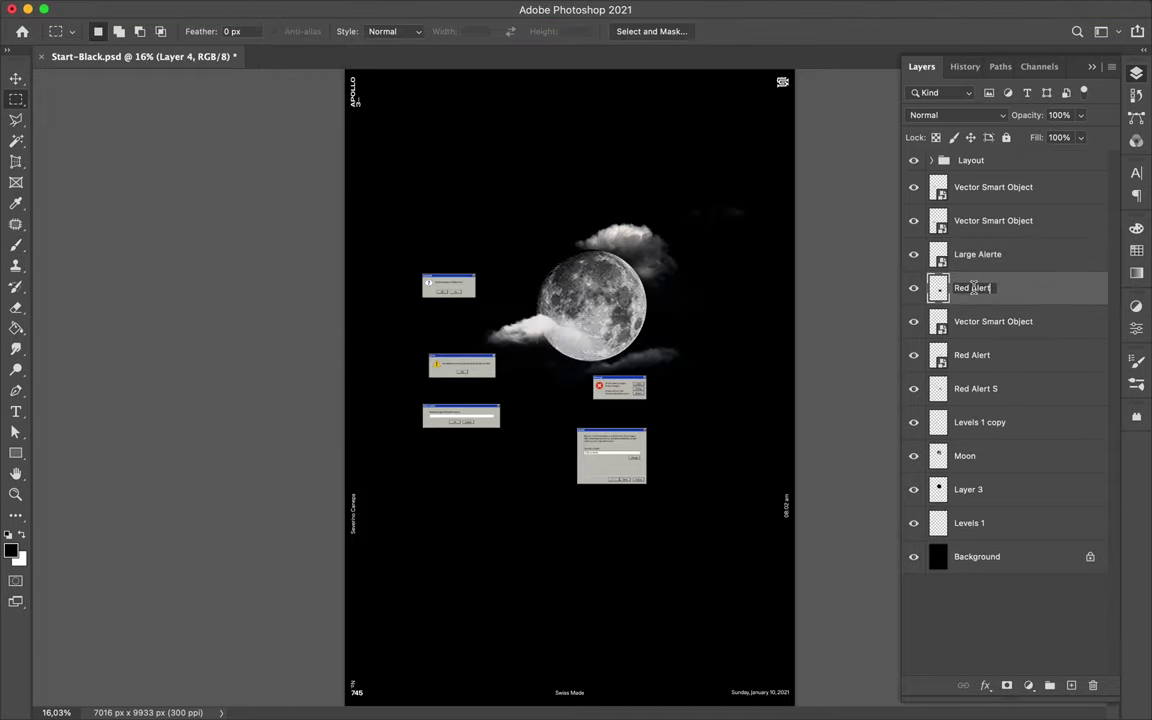
pyautogui.rightClick(980, 254)
pyautogui.click(900, 622)
# Rename the long alert dialog layer Long Alert and add a new empty layer beneath it
pyautogui.click(960, 237)
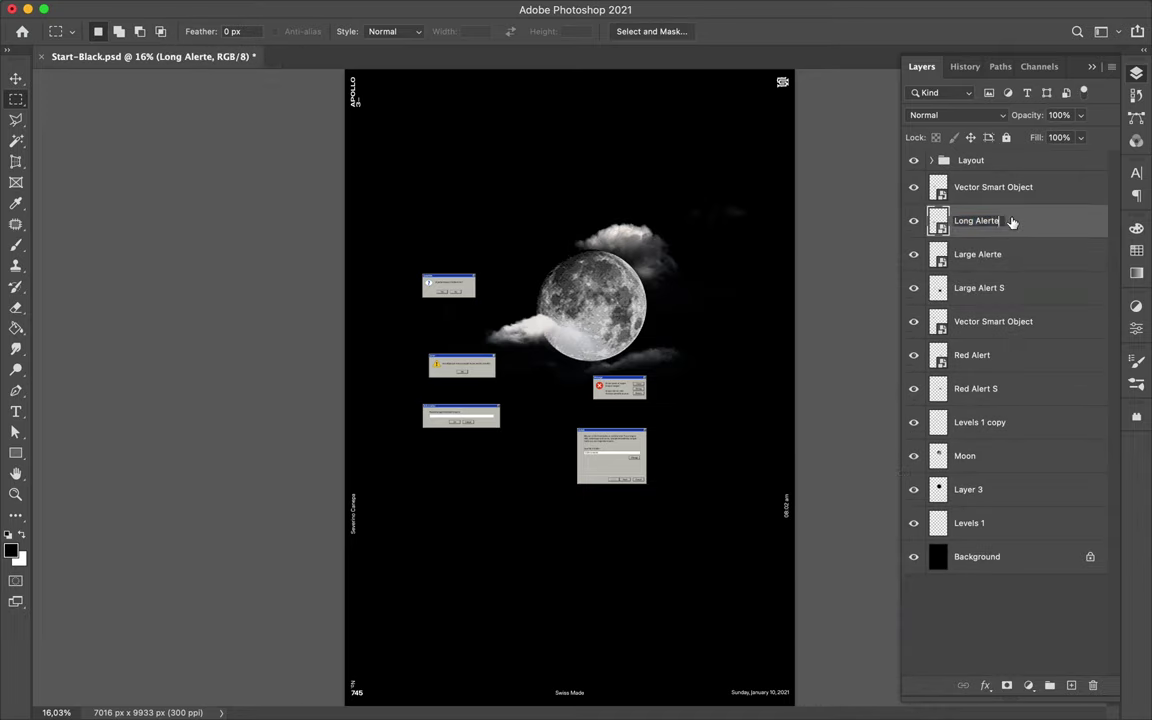
pyautogui.press('BackSpace')
pyautogui.click(1023, 257)
pyautogui.hotkey('ctrl', 'shift', 'alt', 'n')
pyautogui.click(1005, 234)
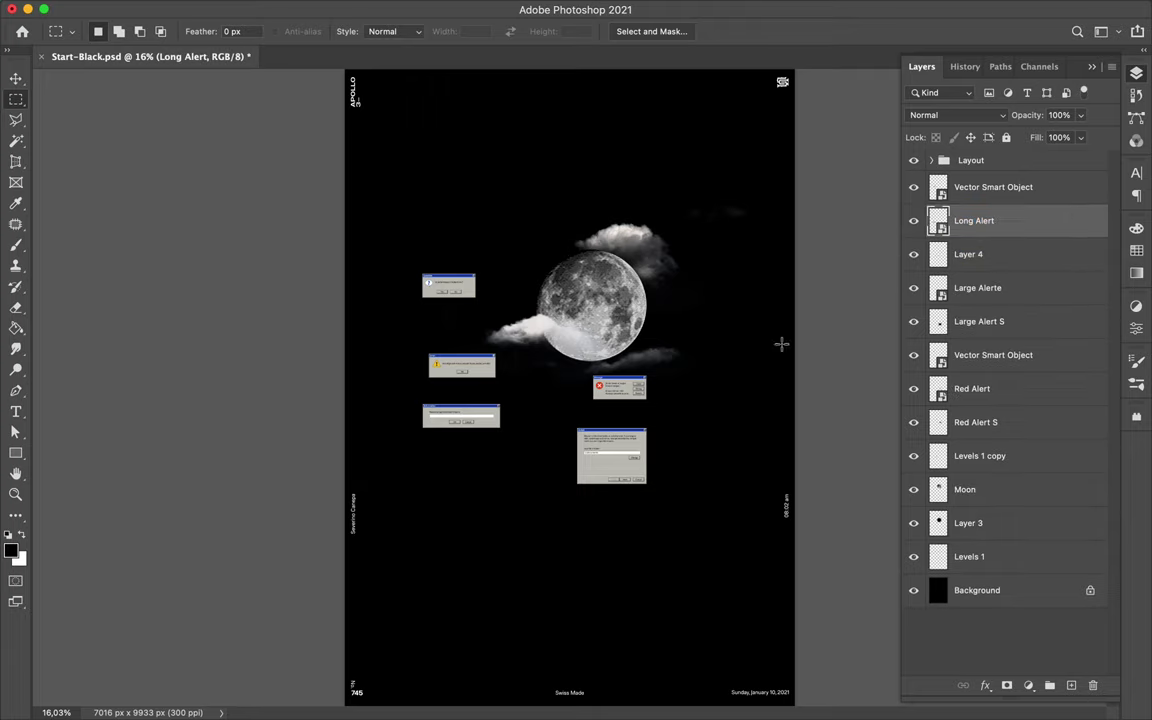
pyautogui.click(970, 254)
pyautogui.press('b')
pyautogui.press('m')
# Open and dismiss the layer options and Filter menu for the new shadow layer
pyautogui.rightClick(930, 254)
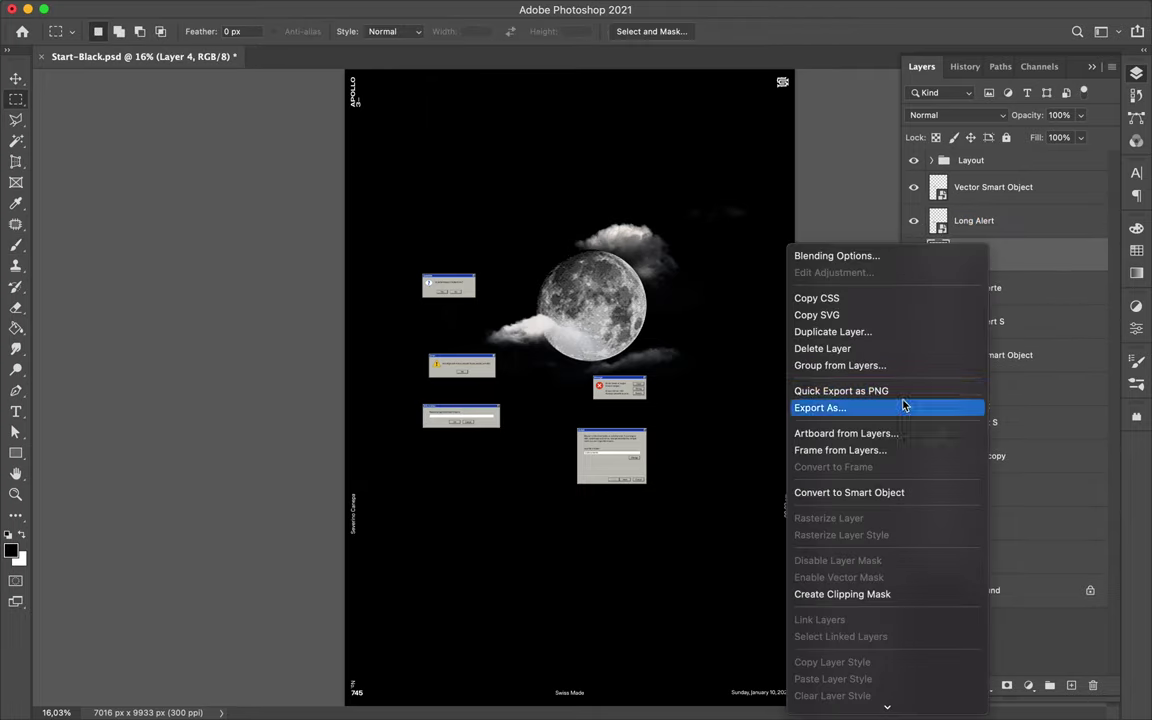
pyautogui.click(850, 240)
pyautogui.click(374, 9)
pyautogui.press('Escape')
pyautogui.rightClick(930, 200)
pyautogui.press('Escape')
# Rename the top alert dialog layer Yellow Alert and add a new empty layer
pyautogui.press('v')
pyautogui.click(933, 190)
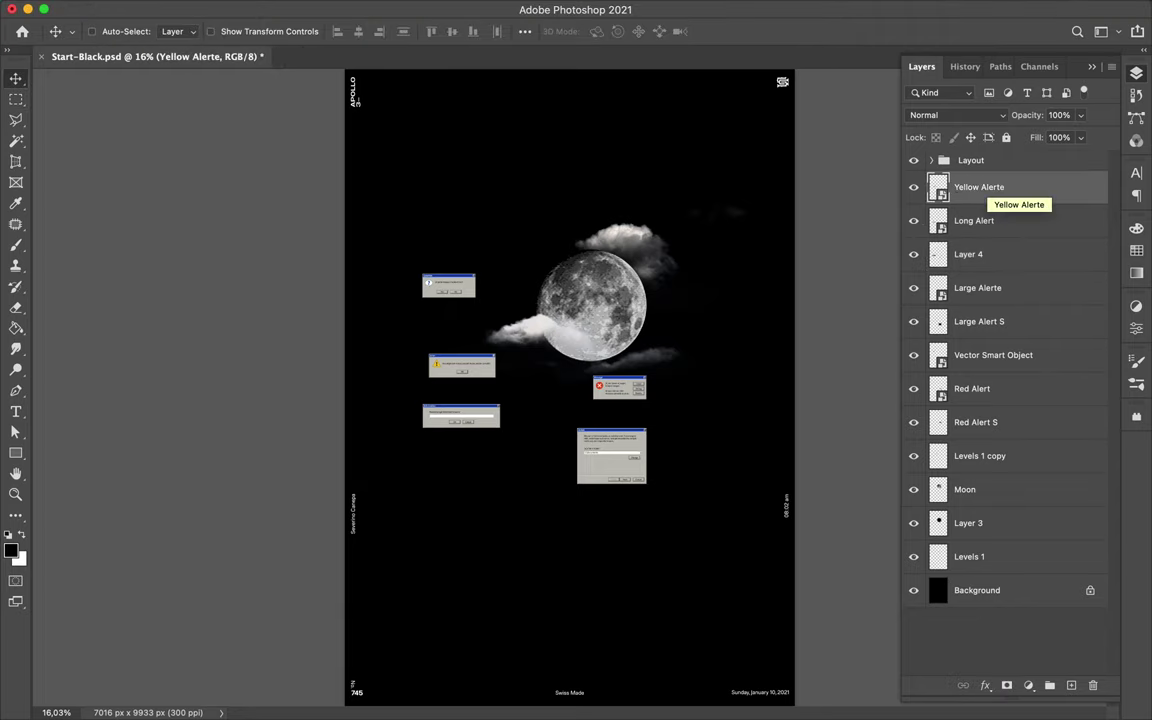
pyautogui.press('Return')
pyautogui.click(1071, 685)
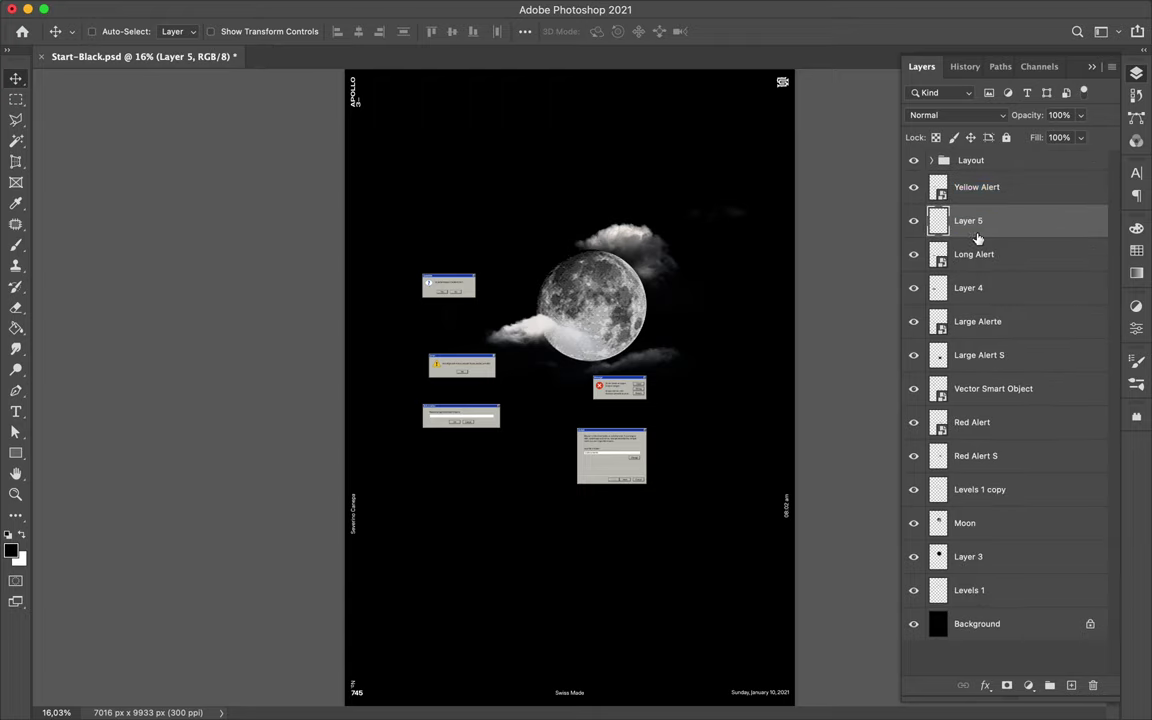
# Link the Yellow Alert layer with Layer 5 beneath it
pyautogui.press('b')
pyautogui.press('m')
pyautogui.moveTo(430, 355); pyautogui.dragTo(495, 378)
pyautogui.click(374, 9)
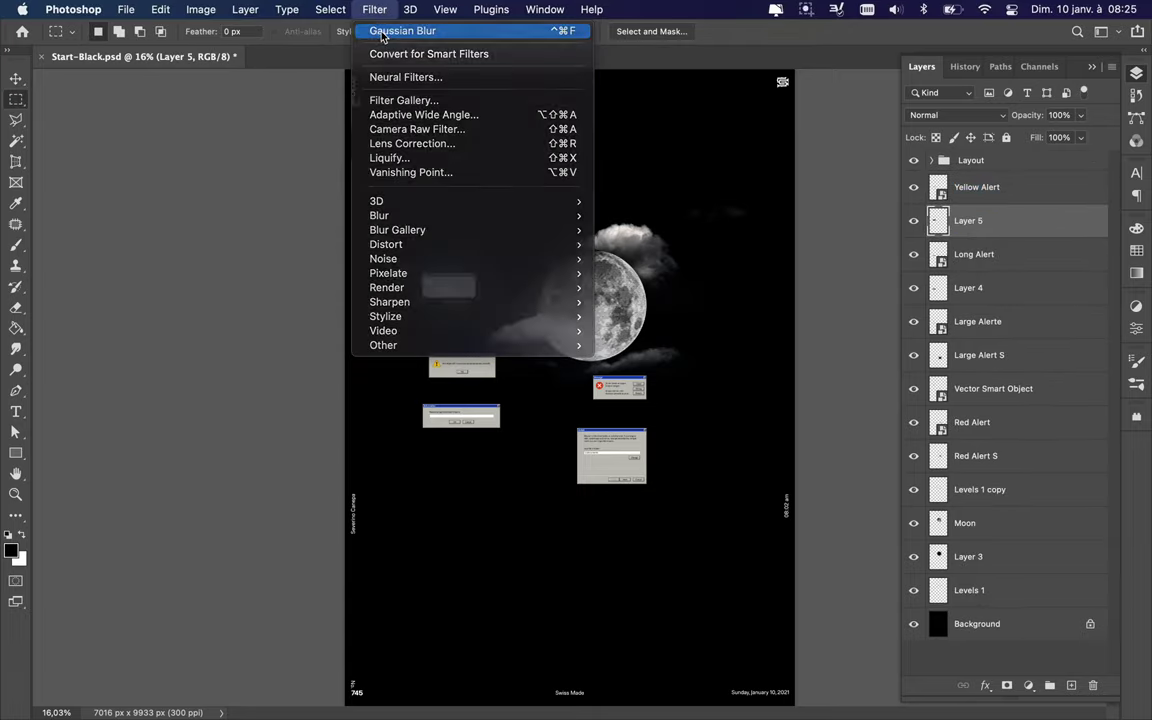
pyautogui.click(781, 230)
pyautogui.keyDown('shift'); pyautogui.click(1010, 197); pyautogui.keyUp('shift')
pyautogui.rightClick(1010, 197)
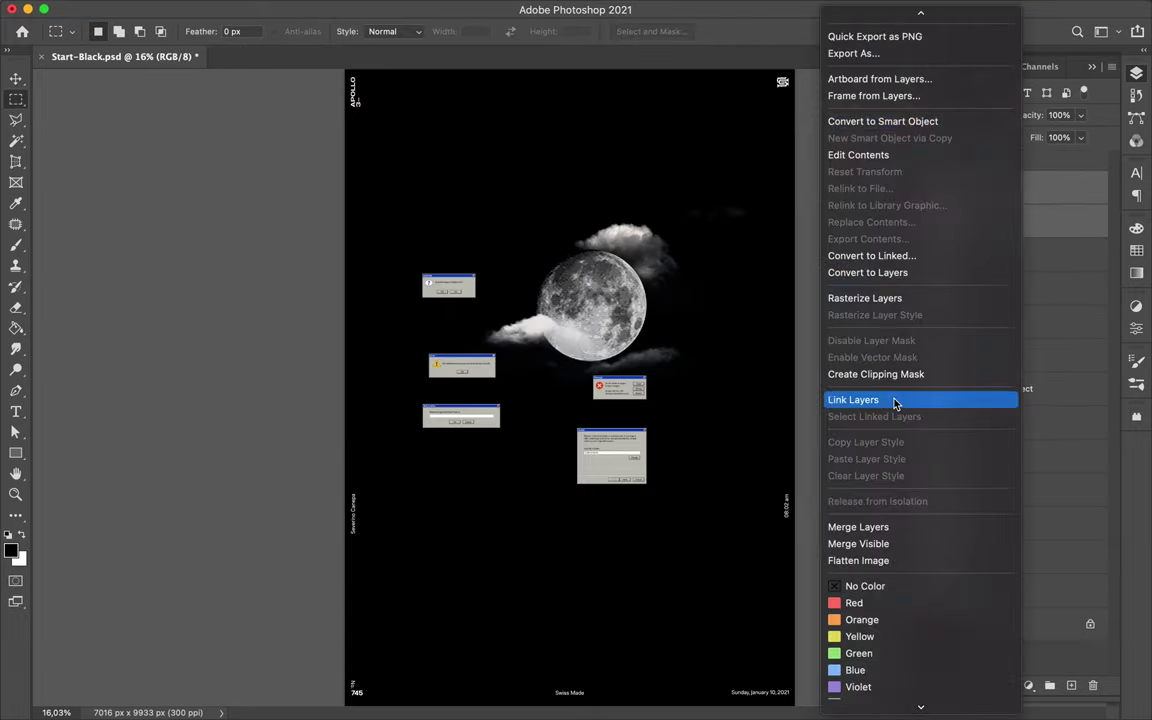
pyautogui.click(895, 400)
# Select the Red Alert layer and clear the selection around the top-left alert
pyautogui.press('v')
pyautogui.doubleClick(987, 388)
pyautogui.write('Question Alert')
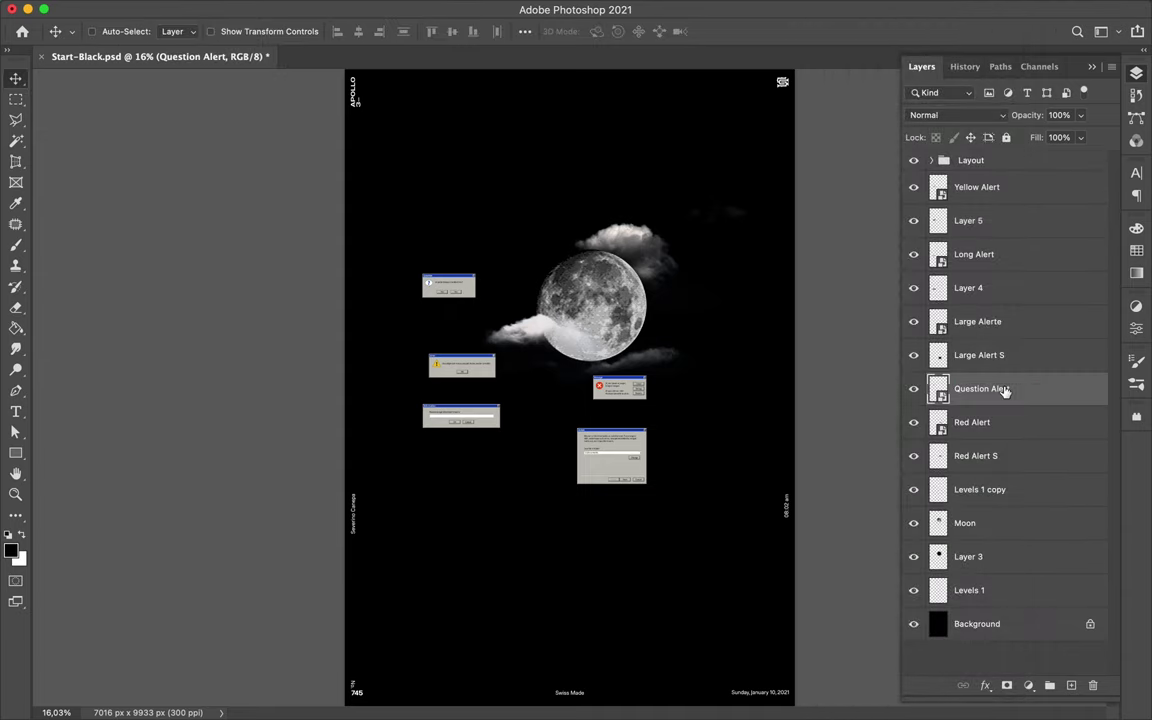
pyautogui.click(1012, 422)
pyautogui.press('b')
pyautogui.press('m')
pyautogui.hotkey('ctrl', 'd')
pyautogui.rightClick(1012, 420)
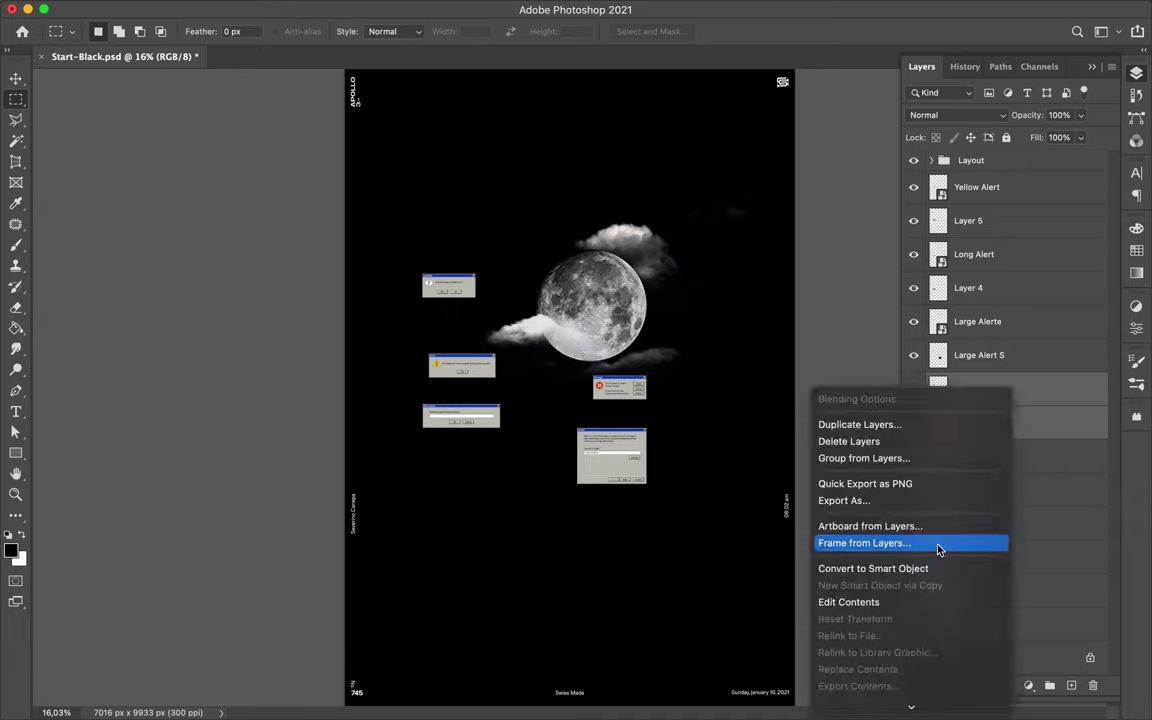
pyautogui.press('Escape')
# Rename Layer 6 to 'Yellow Alert' and link Question Alert with its shadow layer
pyautogui.press('v')
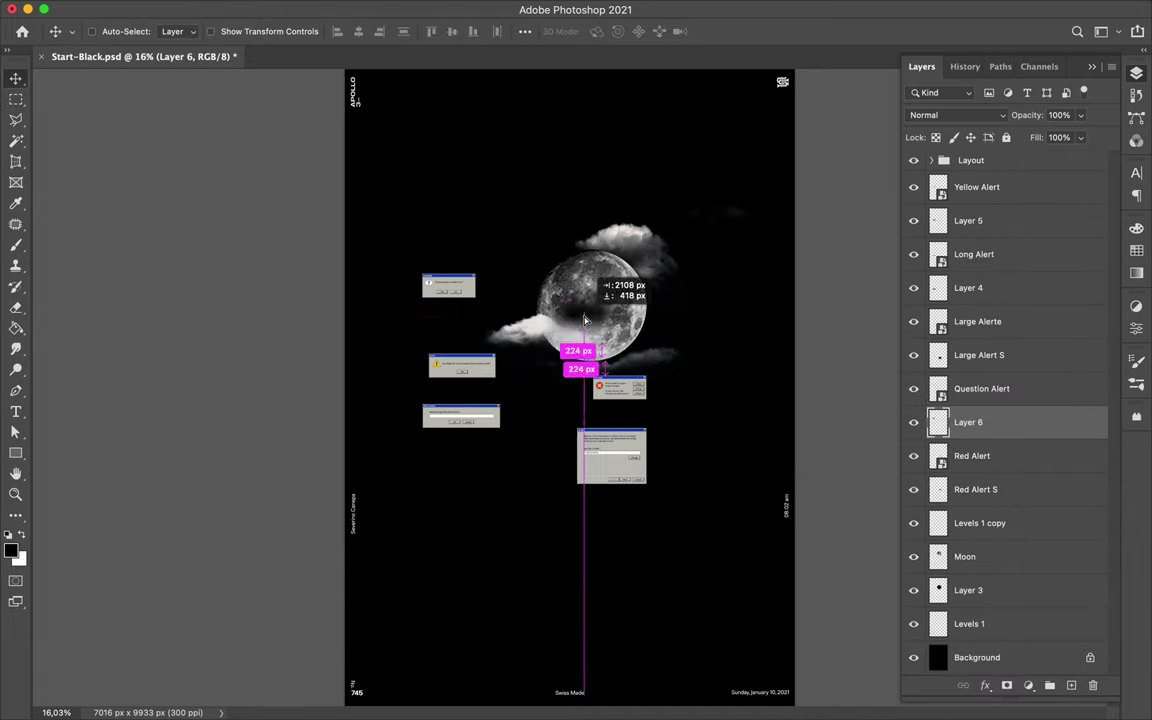
pyautogui.doubleClick(975, 422)
pyautogui.write('Yellow Alert')
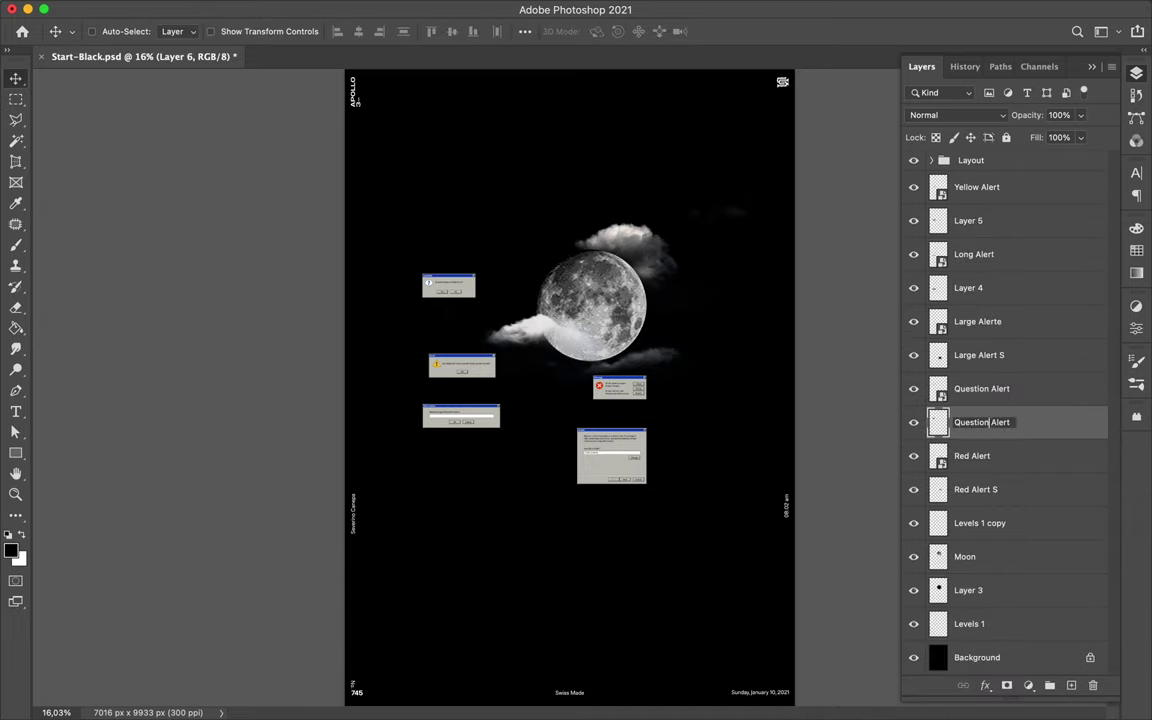
pyautogui.keyDown('shift'); pyautogui.click(988, 390); pyautogui.keyUp('shift')
pyautogui.rightClick(988, 390)
pyautogui.click(851, 419)
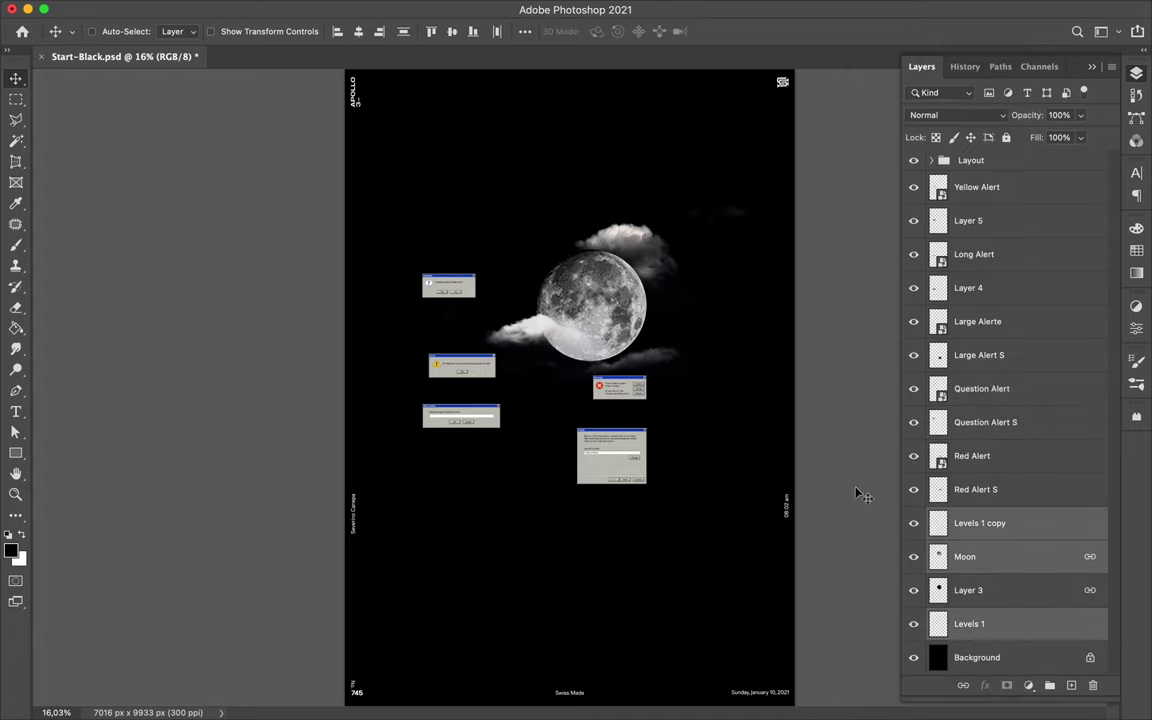
pyautogui.press('F7')
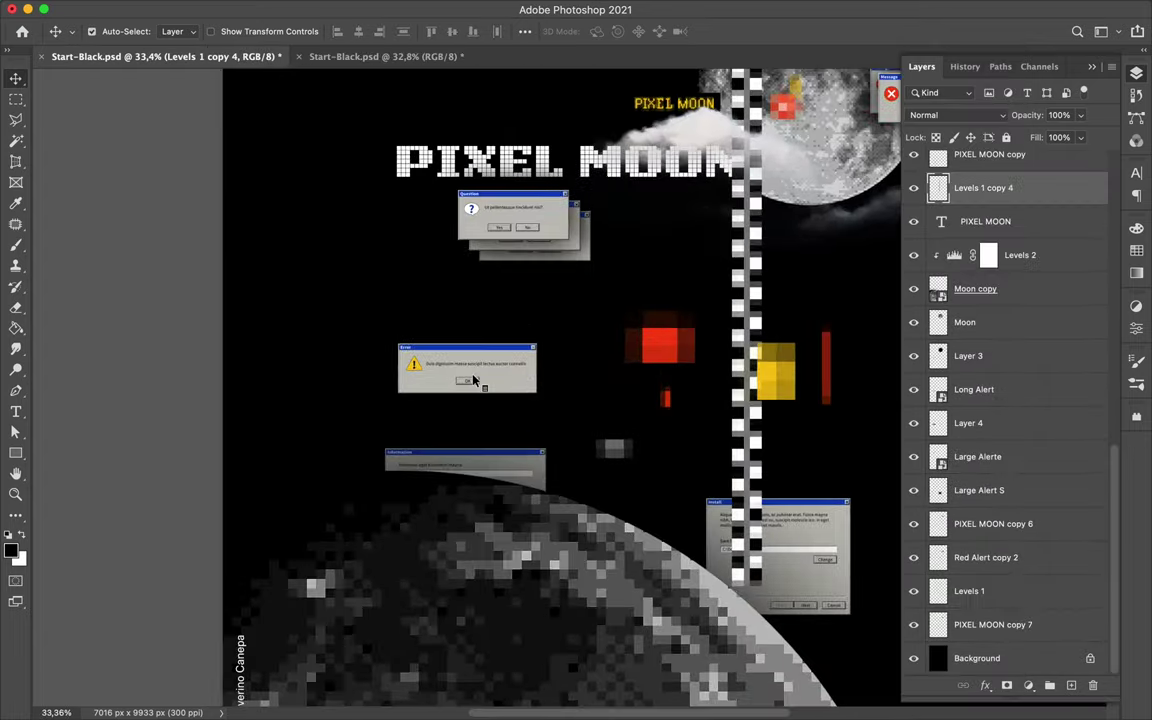
# Place the Large Alert dialog, duplicate it slightly down-right, and merge the copied layers
pyautogui.scroll(3, 757, 347)
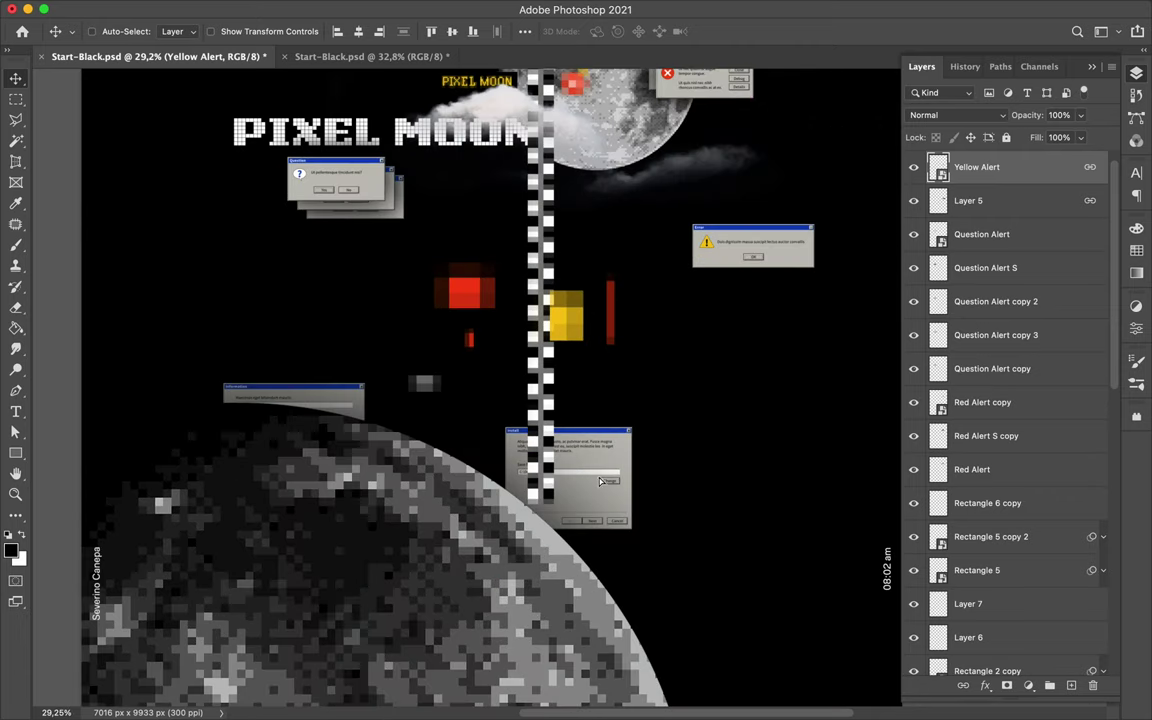
pyautogui.moveTo(607, 481); pyautogui.dragTo(640, 497)
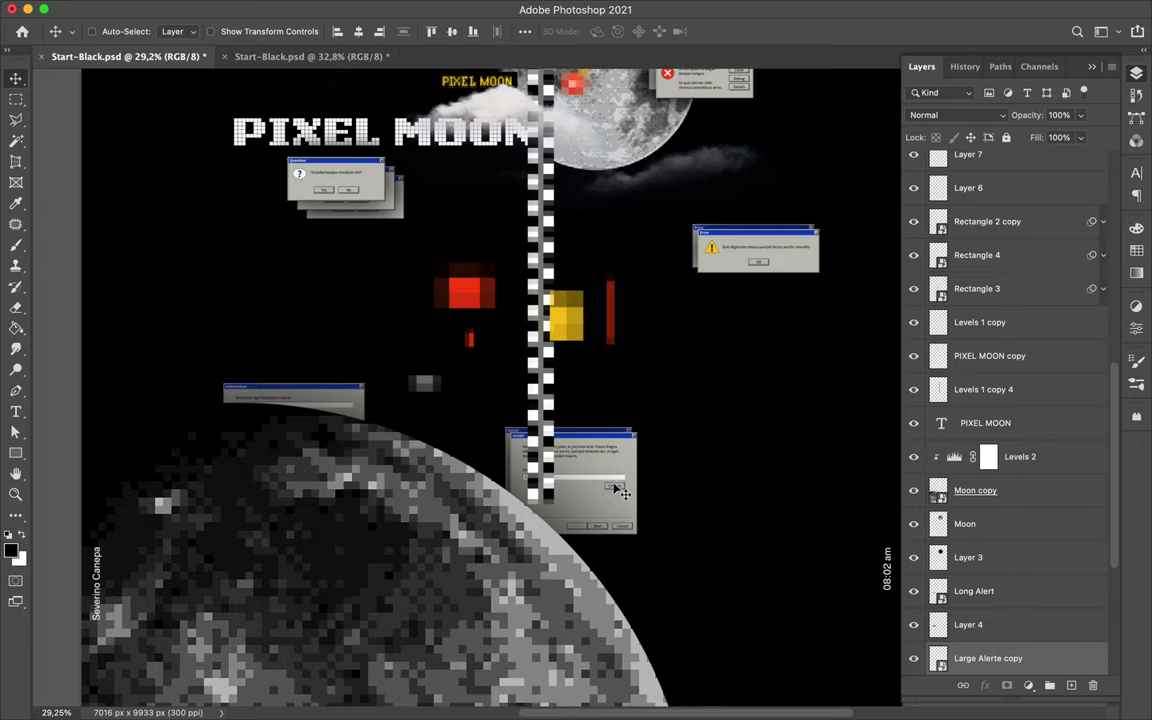
pyautogui.moveTo(603, 484); pyautogui.dragTo(613, 490)
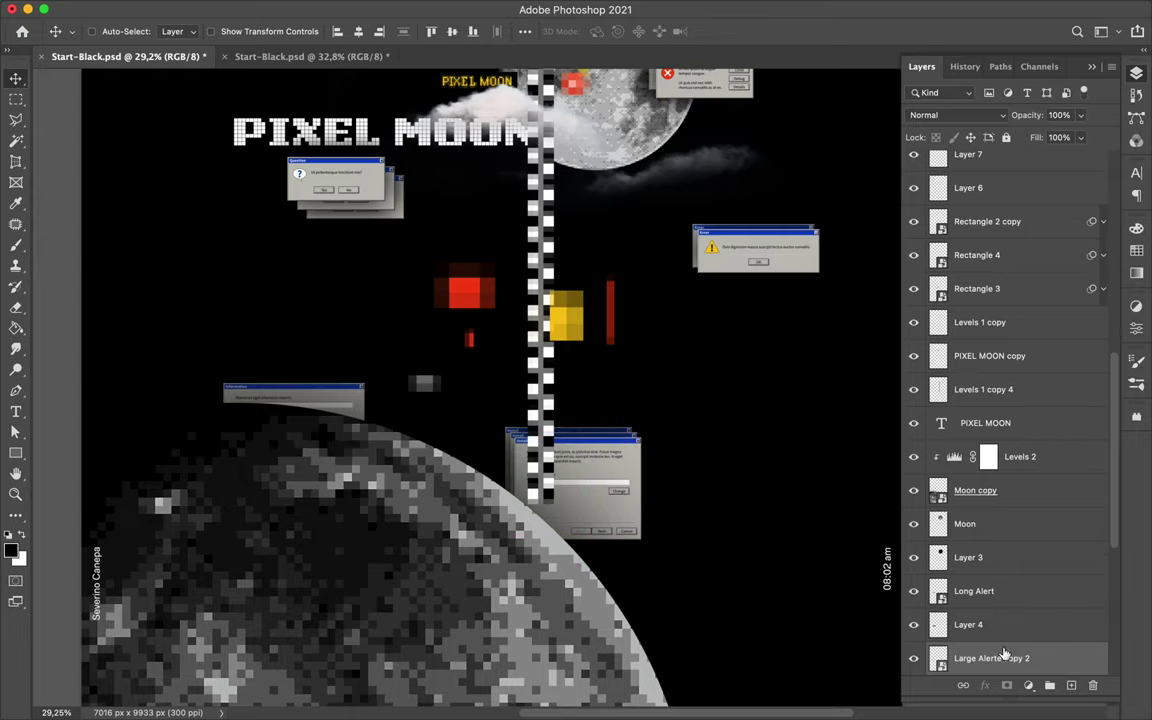
pyautogui.moveTo(1005, 655); pyautogui.dragTo(1013, 290)
pyautogui.hotkey('ctrl', 'e')
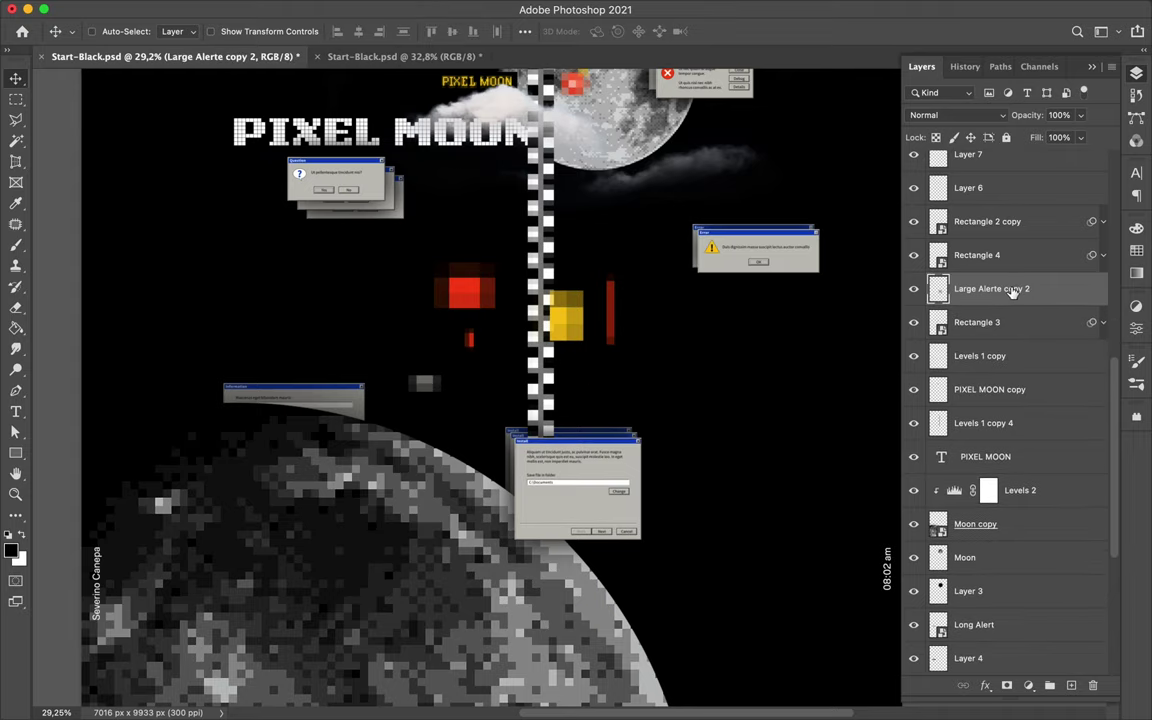
pyautogui.hotkey('ctrl', '-')
# Copy red pixel blocks upward and to the upper right, then go to Illustrator's checkerboard document
pyautogui.moveTo(505, 355); pyautogui.dragTo(465, 150)
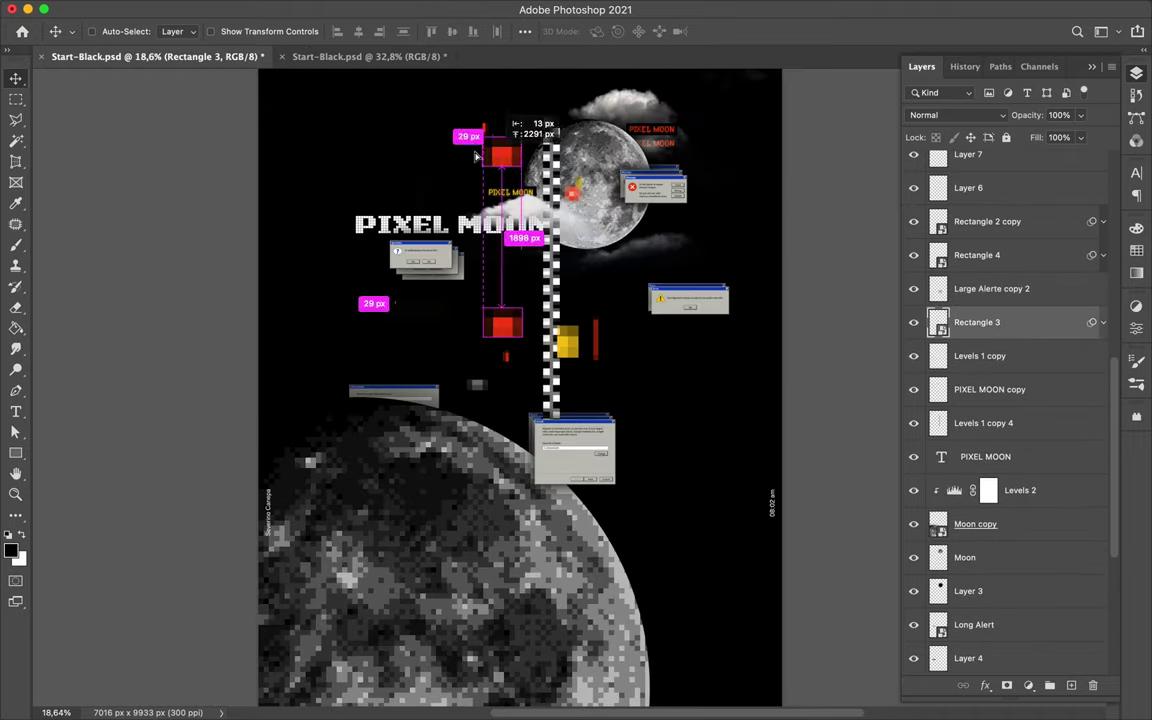
pyautogui.hotkey('ctrl', 't')
pyautogui.press('Return')
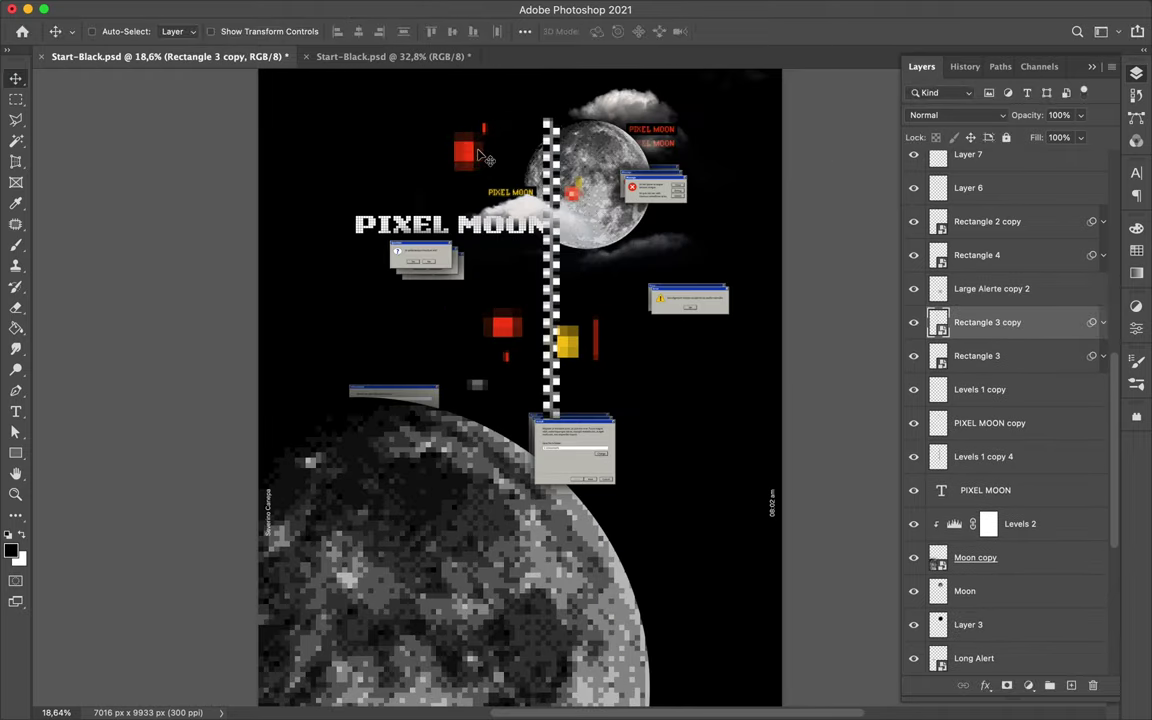
pyautogui.moveTo(575, 205); pyautogui.dragTo(720, 146)
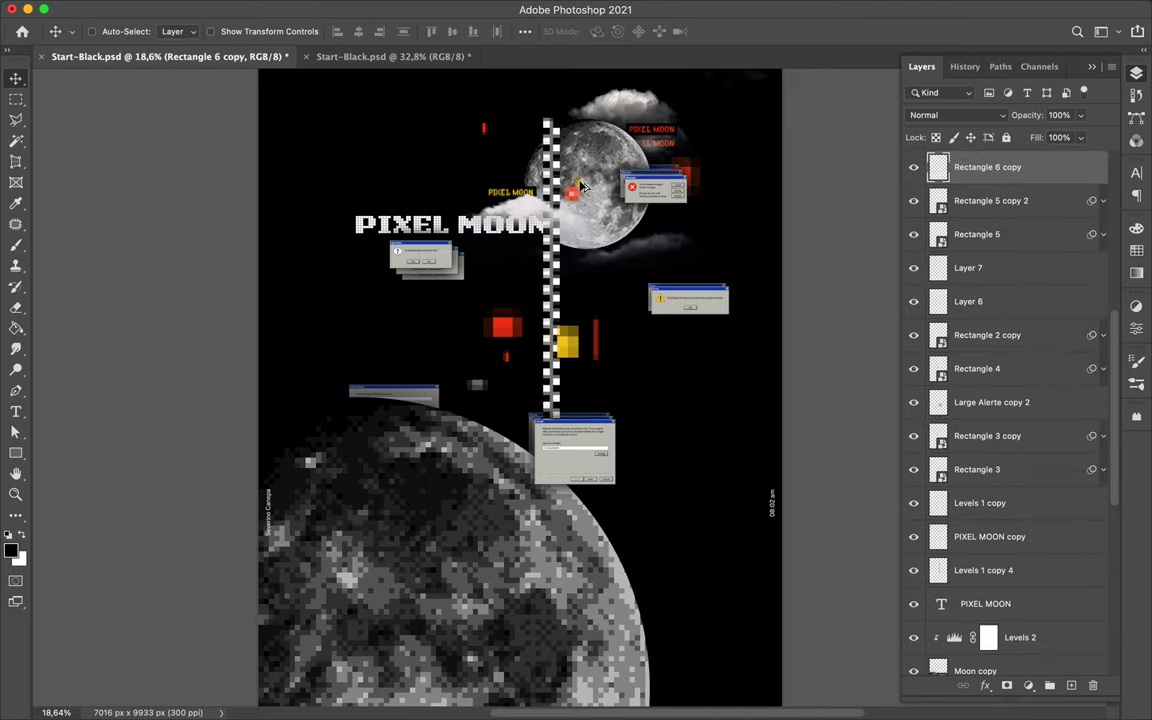
pyautogui.scroll(3, 720, 146)
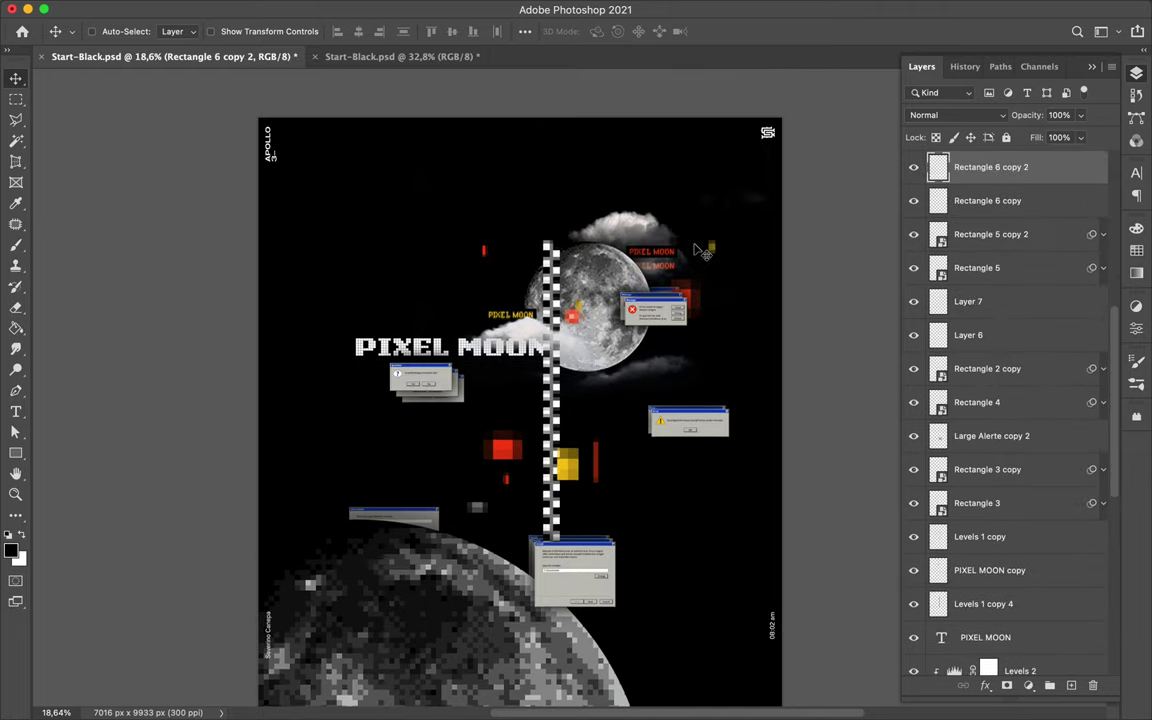
pyautogui.click(488, 694)
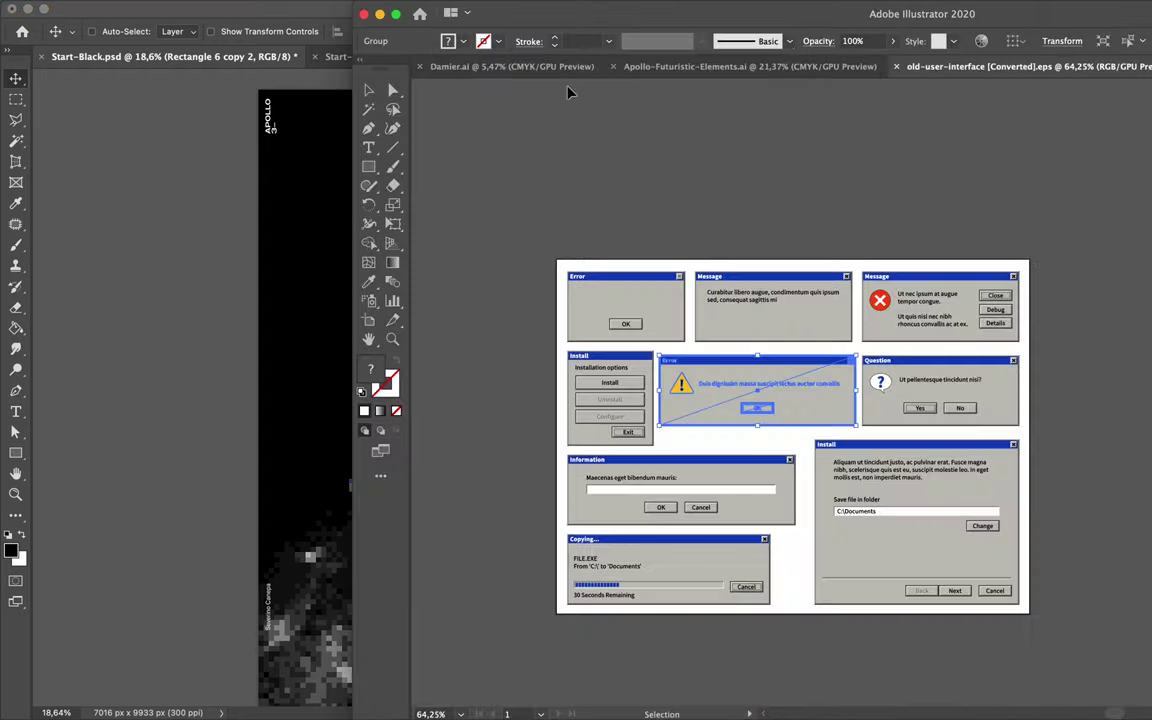
pyautogui.hotkey('ctrl', 'Tab')
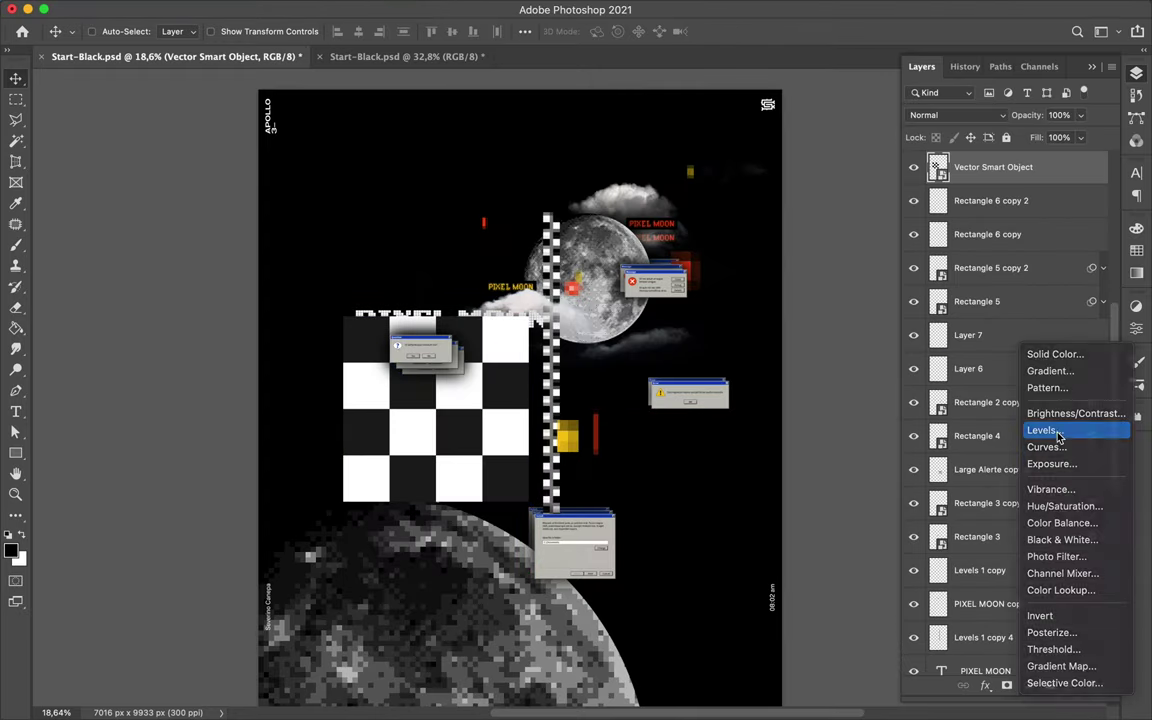
# Darken the checkerboard with a Levels adjustment and merge it into the checkerboard layer
pyautogui.click(1043, 430)
pyautogui.moveTo(905, 473); pyautogui.dragTo(995, 473)
pyautogui.click(1010, 185)
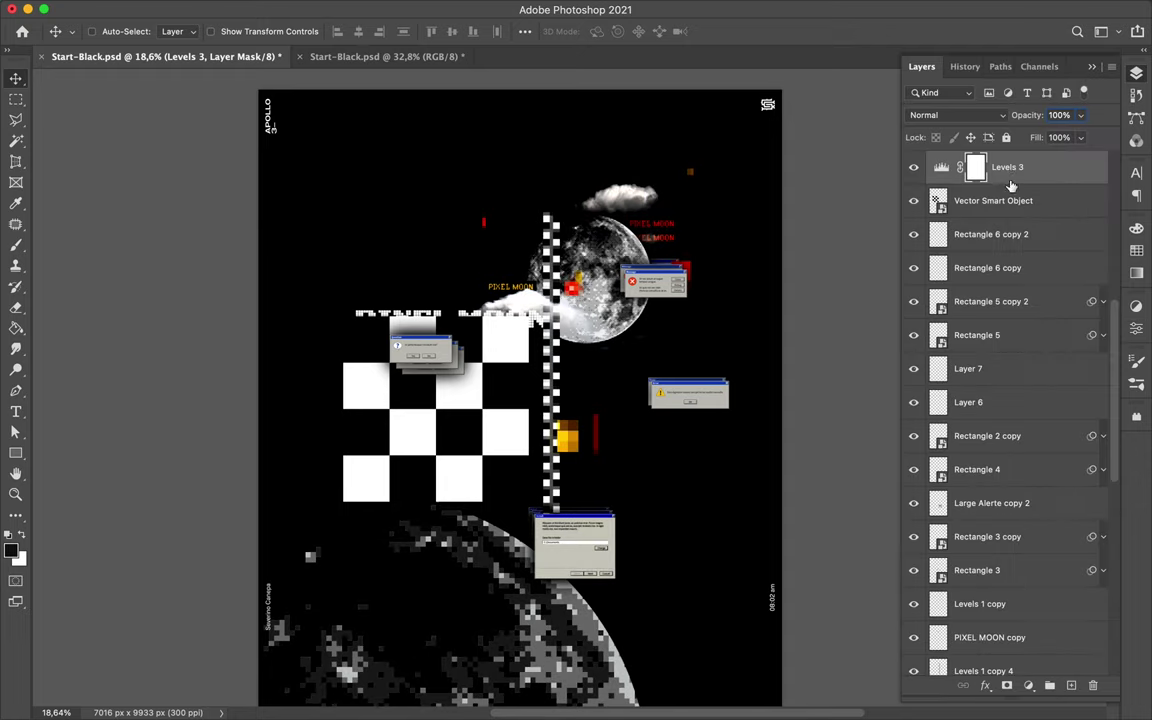
pyautogui.hotkey('ctrl', 'j')
pyautogui.rightClick(1017, 232)
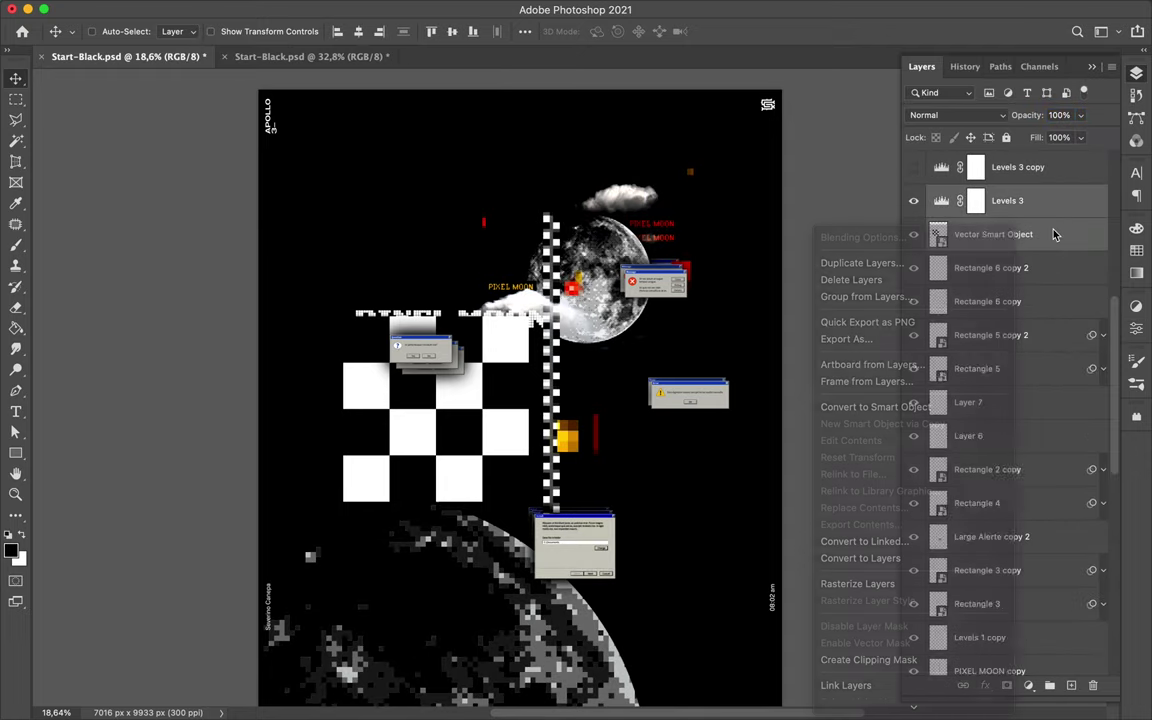
pyautogui.click(830, 700)
# Pixelate the checkerboard with Mosaic and move it to the poster's lower-left corner
pyautogui.moveTo(707, 246); pyautogui.dragTo(628, 291)
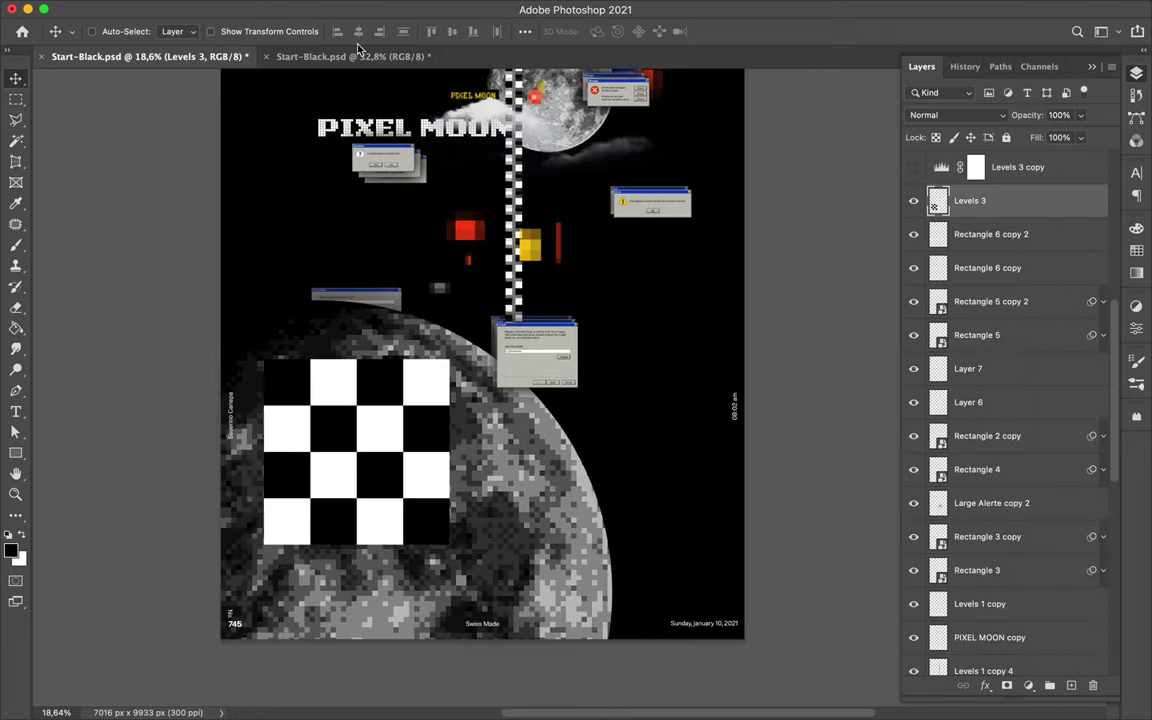
pyautogui.click(374, 9)
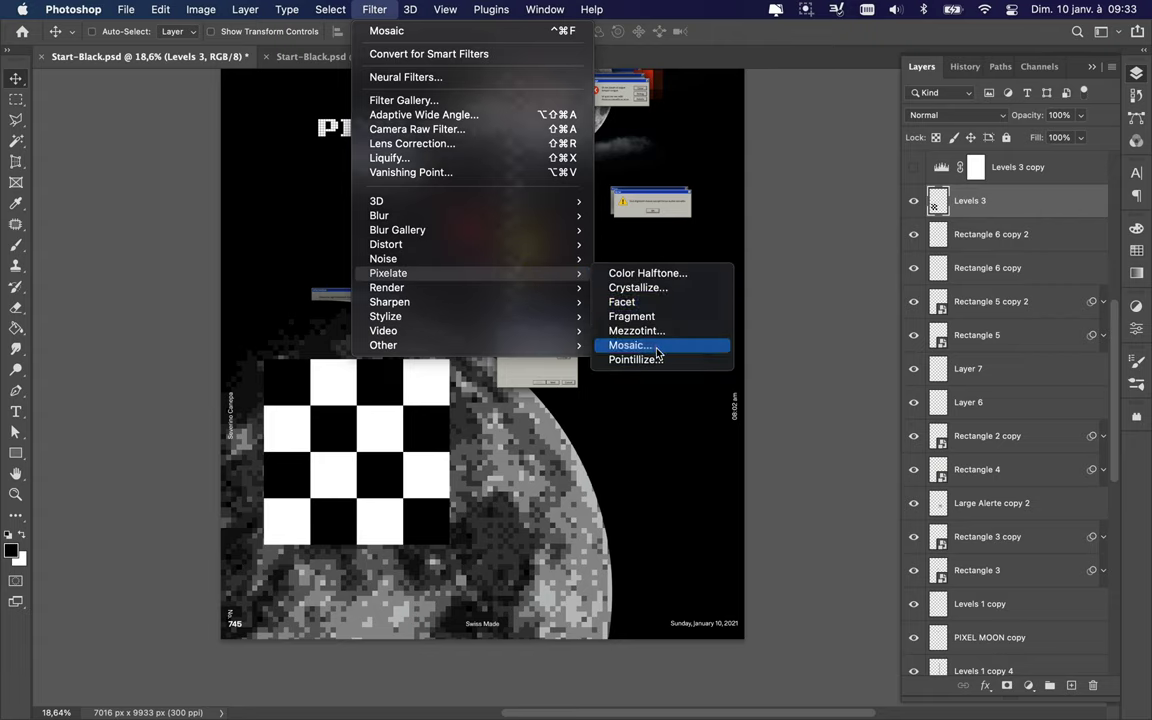
pyautogui.click(652, 362)
pyautogui.press('Return')
pyautogui.press('v')
pyautogui.moveTo(334, 407); pyautogui.dragTo(295, 540)
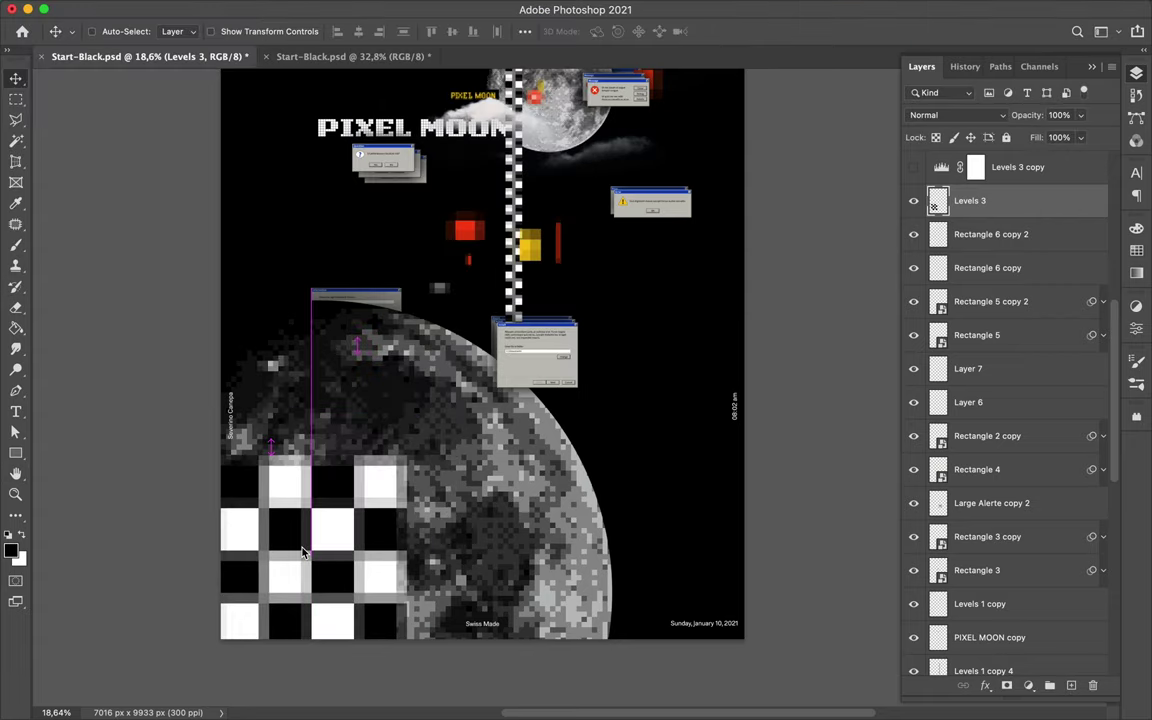
# Duplicate the checker grid up-right and tuck the copy's layer behind the big moon
pyautogui.scroll(3, 362, 497)
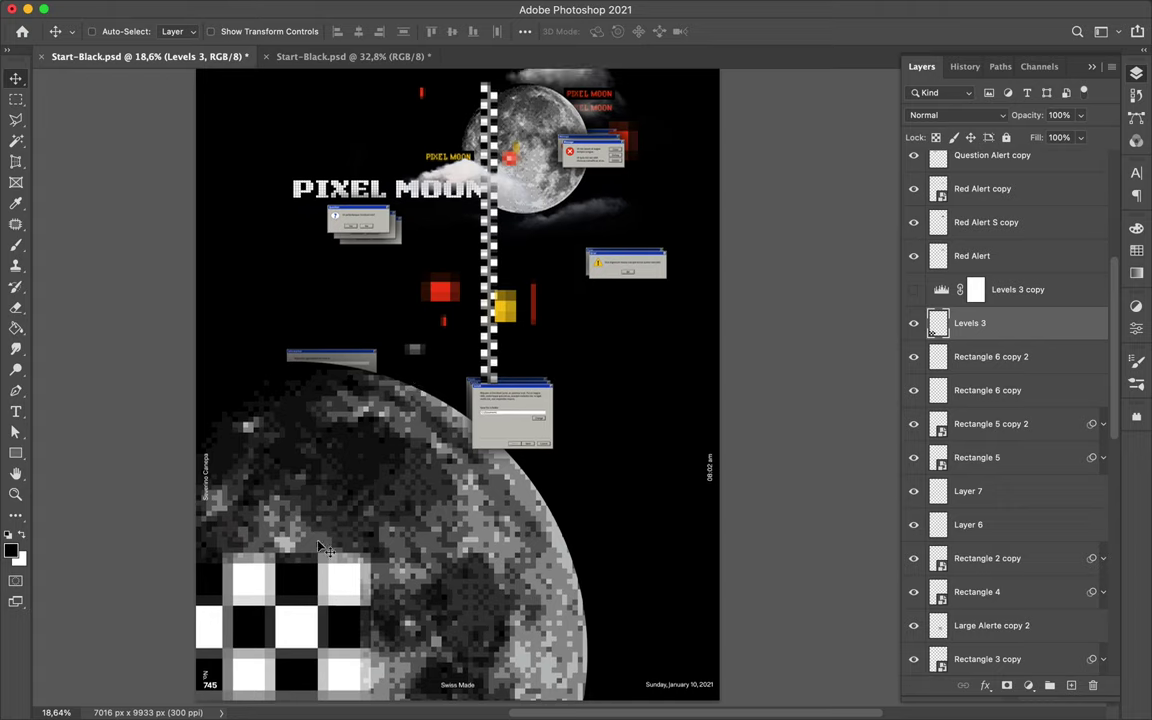
pyautogui.moveTo(310, 594); pyautogui.dragTo(532, 434)
pyautogui.moveTo(965, 322)
pyautogui.mouseDown()
pyautogui.moveTo(1012, 716)
pyautogui.moveTo(1000, 640)
pyautogui.mouseUp()
pyautogui.moveTo(841, 634); pyautogui.dragTo(566, 496)
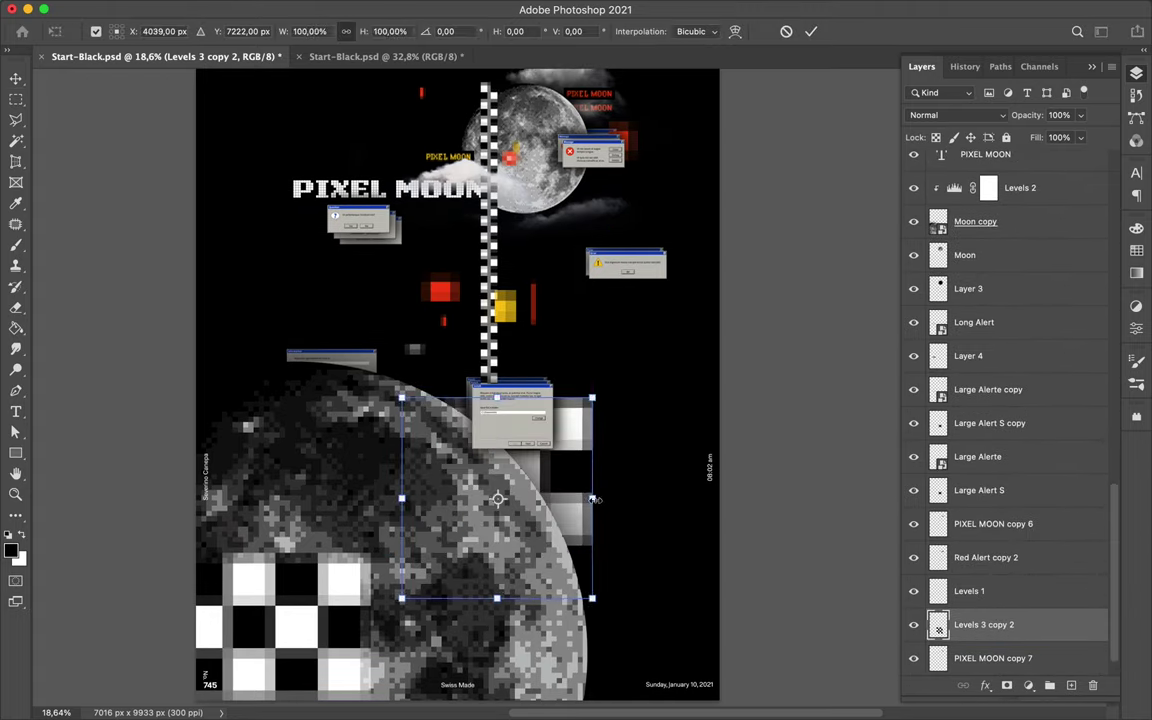
pyautogui.hscroll(-3, 500, 472)
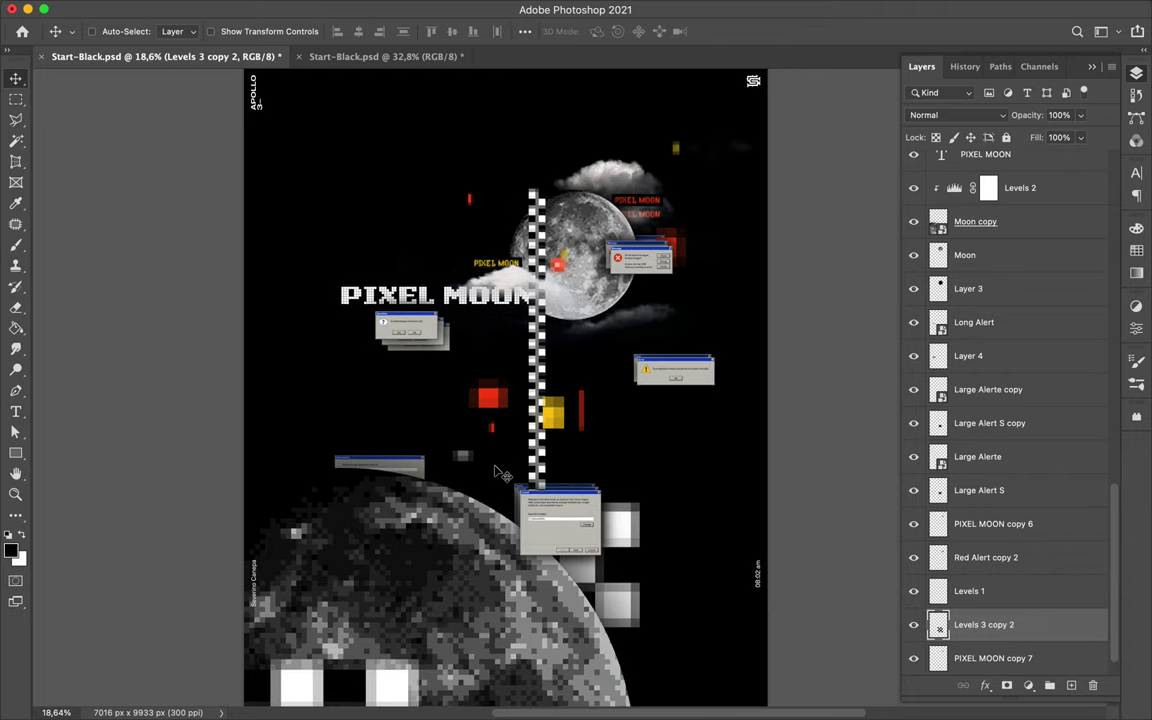
# Draw a tall strip along the left edge with a red gradient fill
pyautogui.press('u')
pyautogui.moveTo(244, 239)
pyautogui.mouseDown()
pyautogui.moveTo(303, 440)
pyautogui.moveTo(300, 617)
pyautogui.mouseUp()
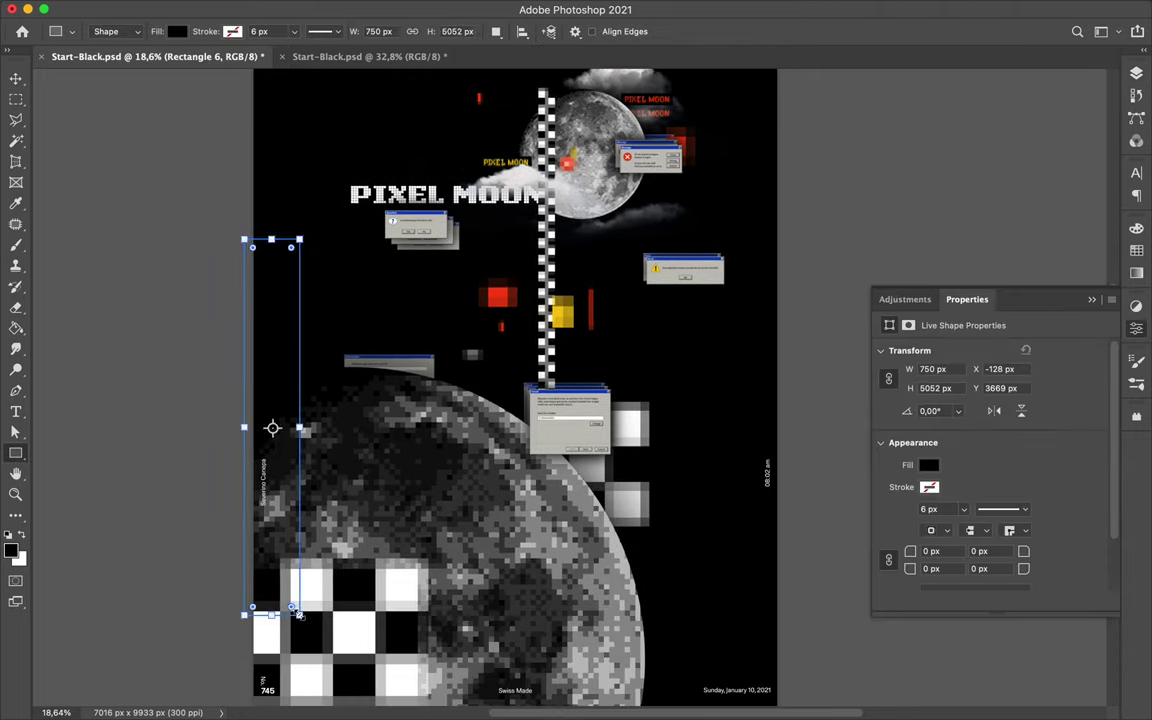
pyautogui.press('a')
pyautogui.click(238, 31)
pyautogui.click(201, 62)
pyautogui.doubleClick(138, 248)
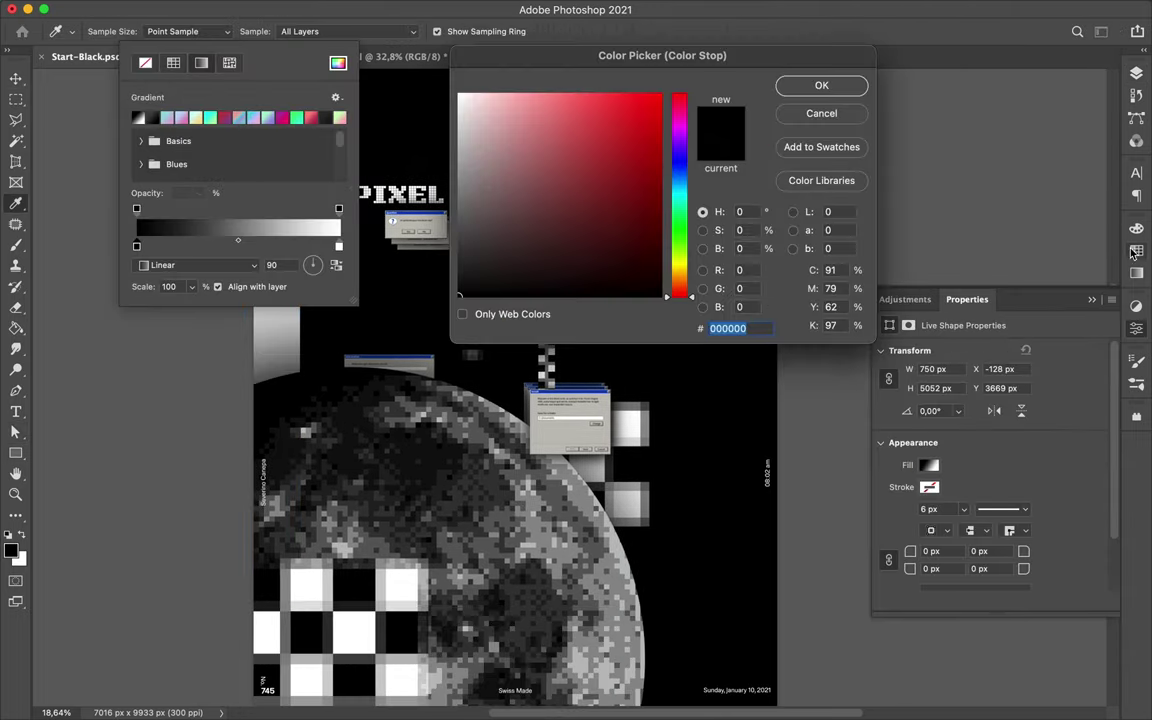
pyautogui.click(1136, 250)
pyautogui.click(947, 270)
pyautogui.press('Return')
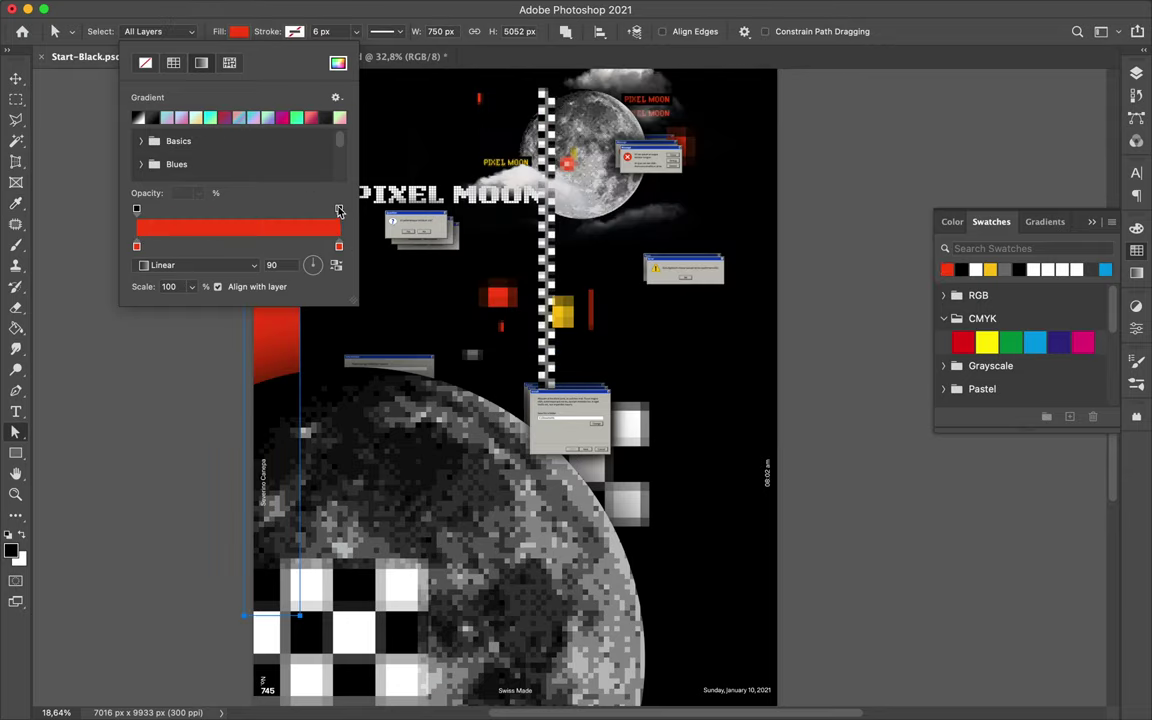
pyautogui.moveTo(203, 214); pyautogui.dragTo(130, 214)
pyautogui.press('Return')
# Copy the strip to the right edge and set its gradient stops to yellow-orange and yellow
pyautogui.press('v')
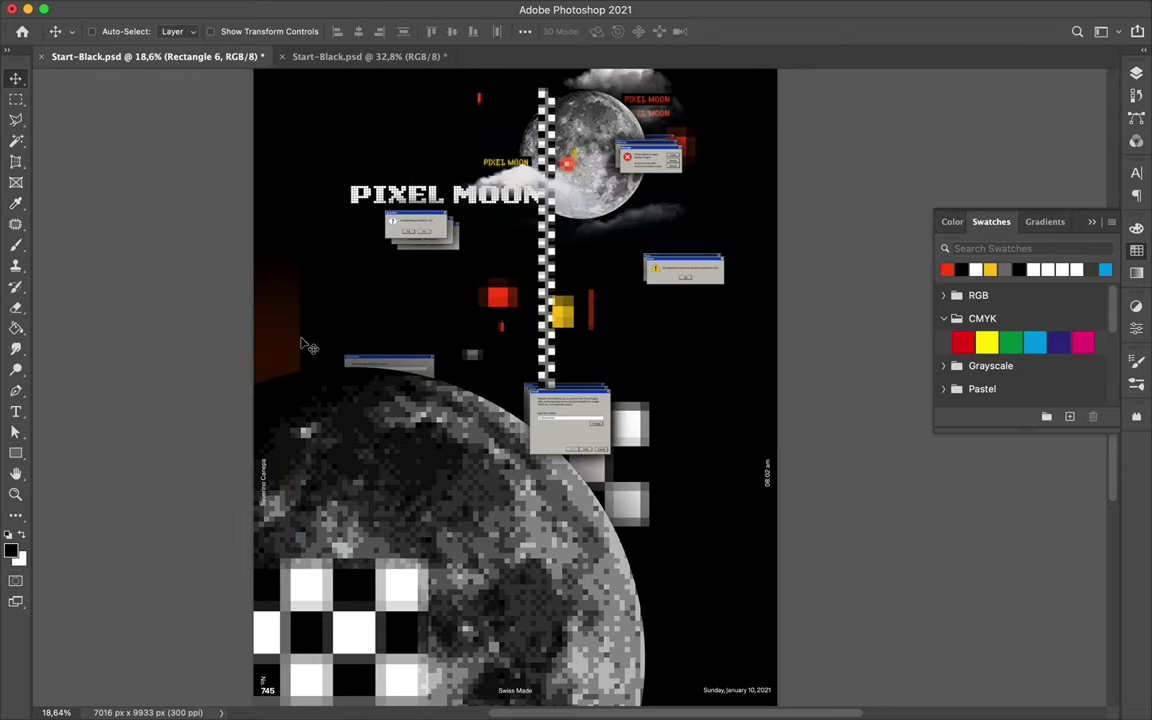
pyautogui.scroll(2, 281, 252)
pyautogui.moveTo(281, 252); pyautogui.dragTo(751, 527)
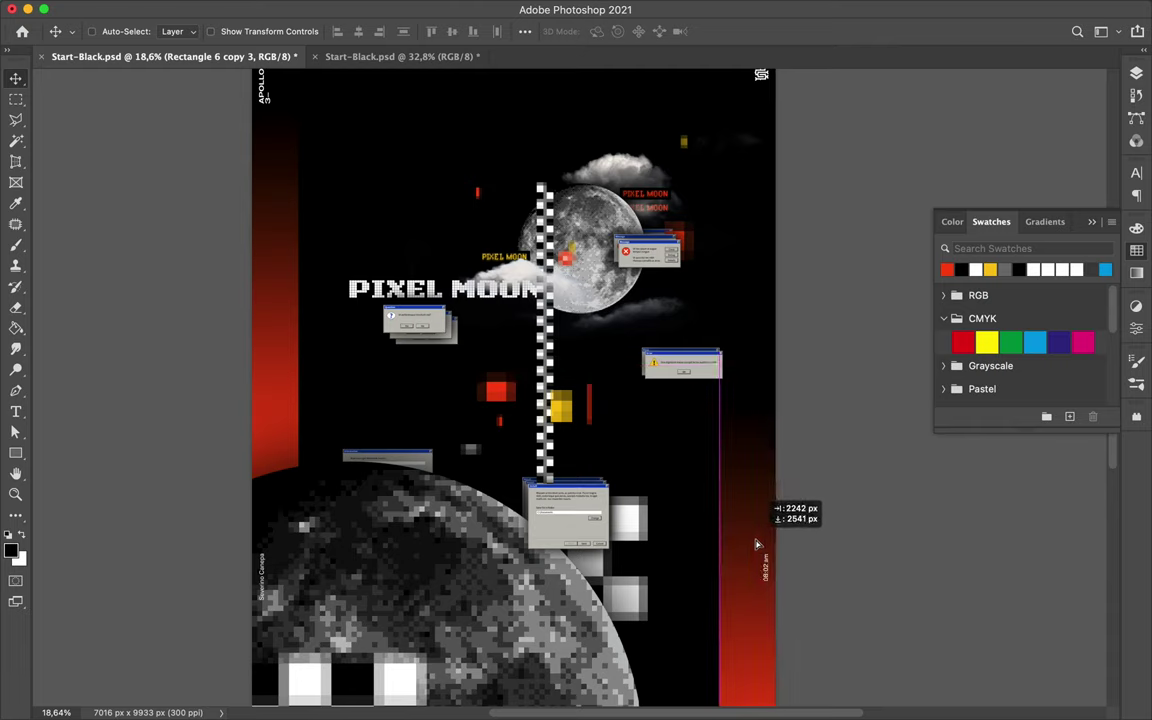
pyautogui.press('a')
pyautogui.click(240, 31)
pyautogui.doubleClick(136, 246)
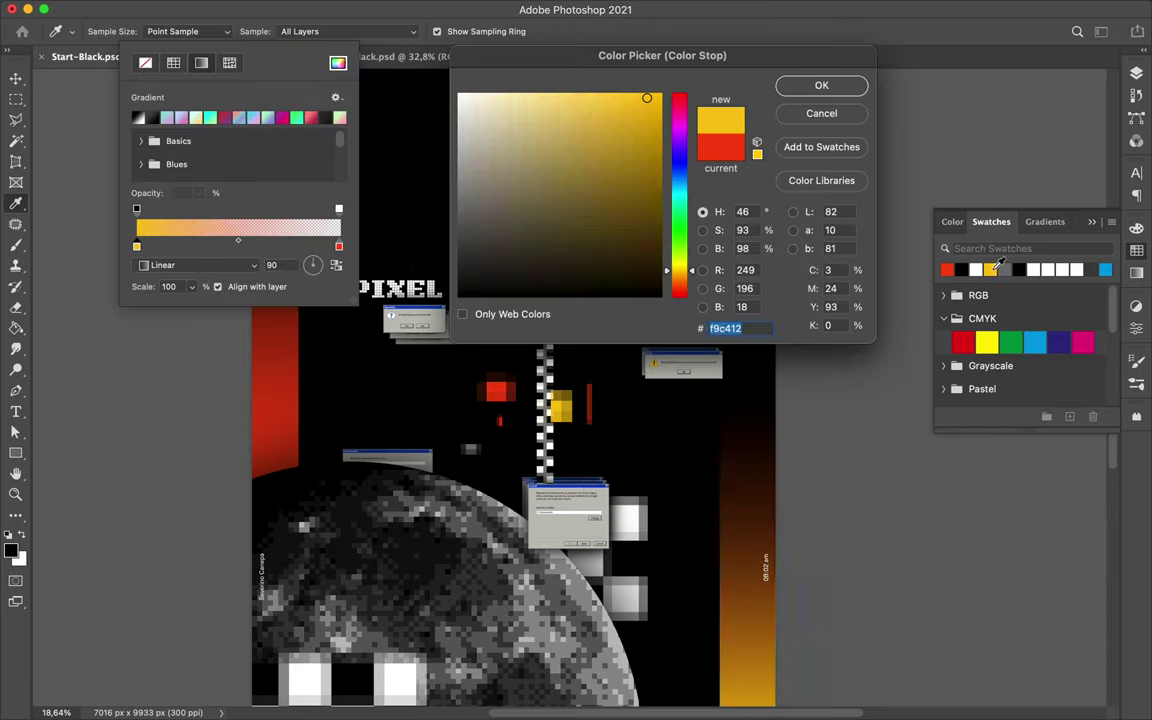
pyautogui.press('Return')
pyautogui.doubleClick(339, 246)
pyautogui.click(160, 228)
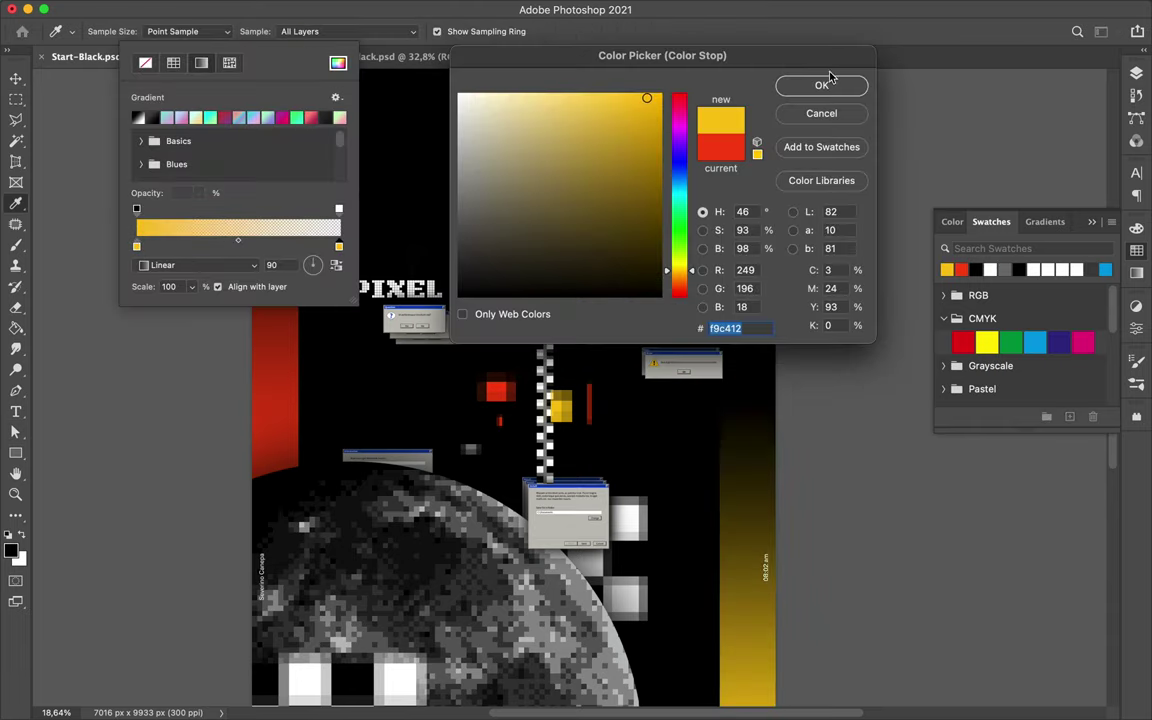
pyautogui.click(838, 85)
# Move the yellow gradient bar down over the date and duplicate its layer
pyautogui.scroll(-3, 705, 253)
pyautogui.press('v')
pyautogui.moveTo(703, 252); pyautogui.dragTo(749, 323)
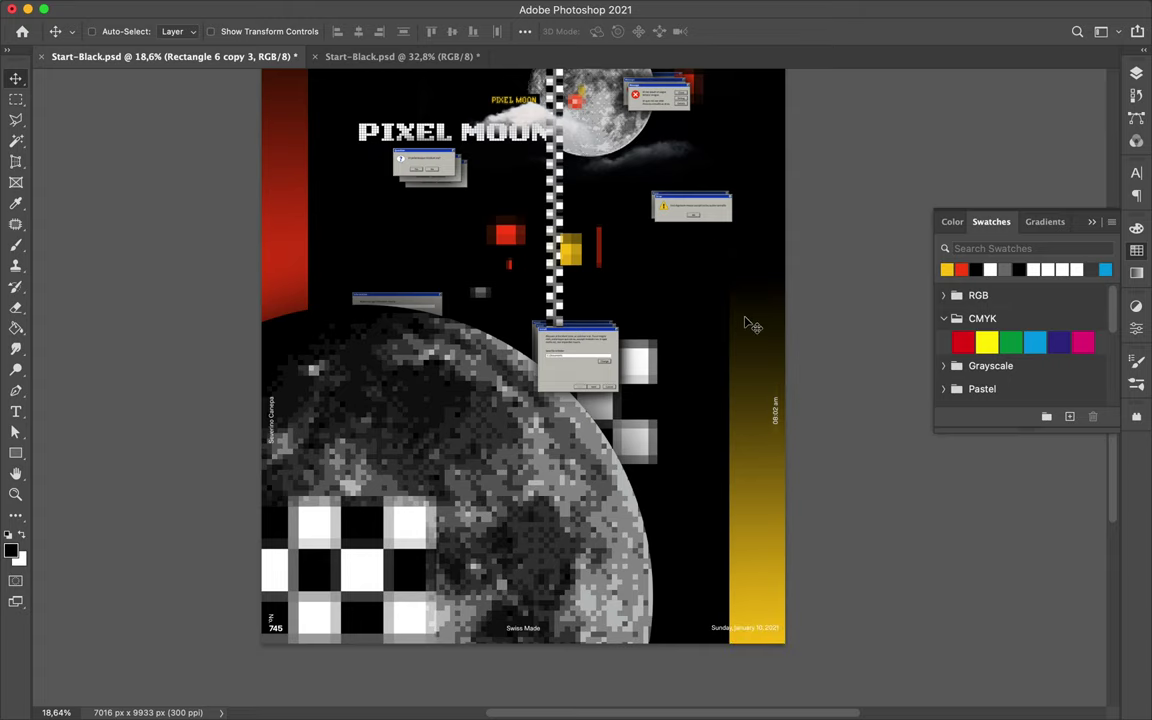
pyautogui.press('F7')
pyautogui.press('super+j')
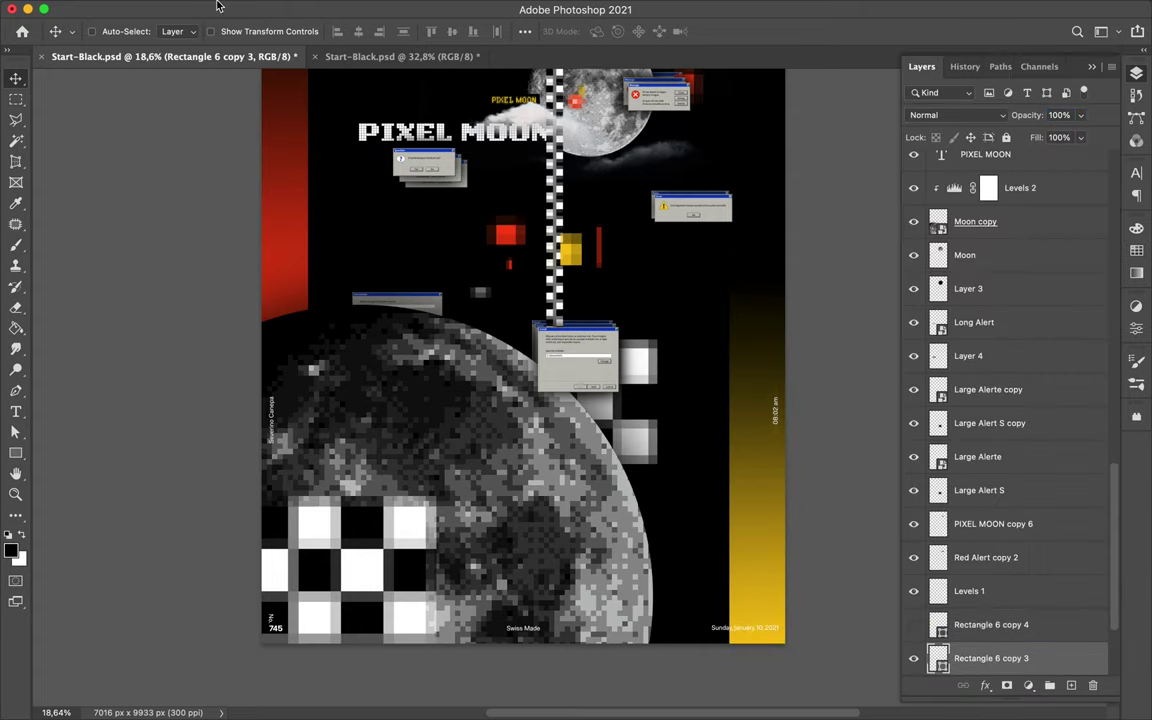
pyautogui.click(330, 9)
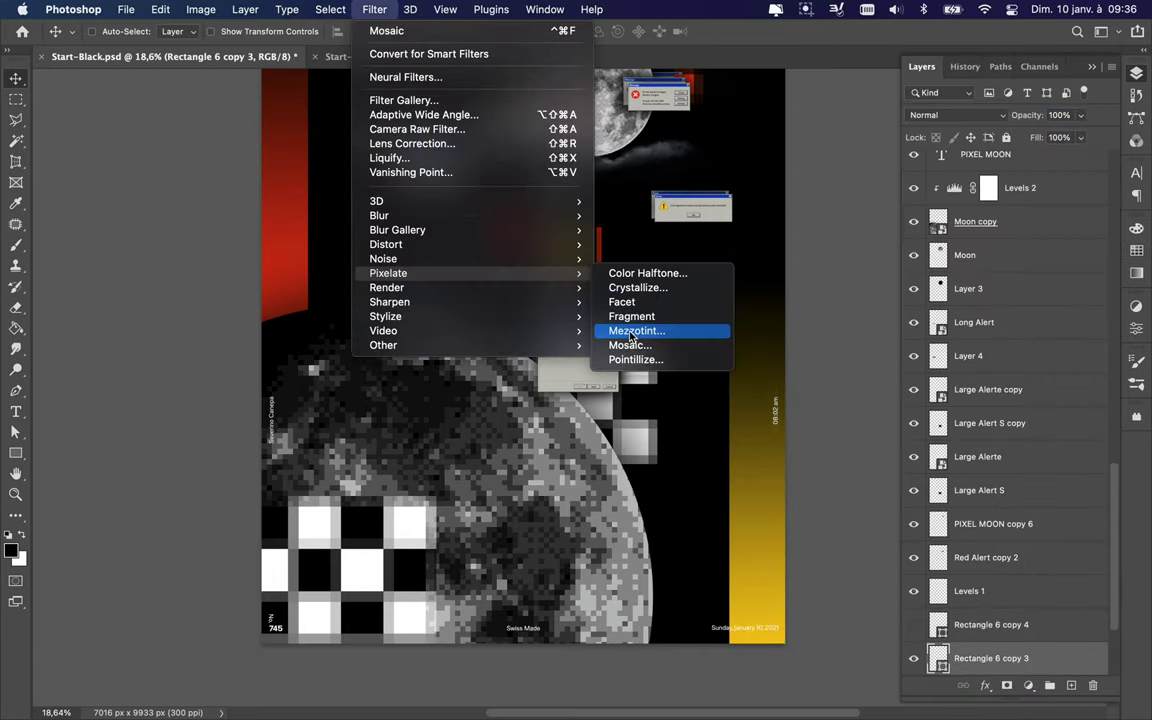
# Apply a Mosaic smart filter with square cell size 142 to the yellow bar
pyautogui.click(634, 331)
pyautogui.click(555, 284)
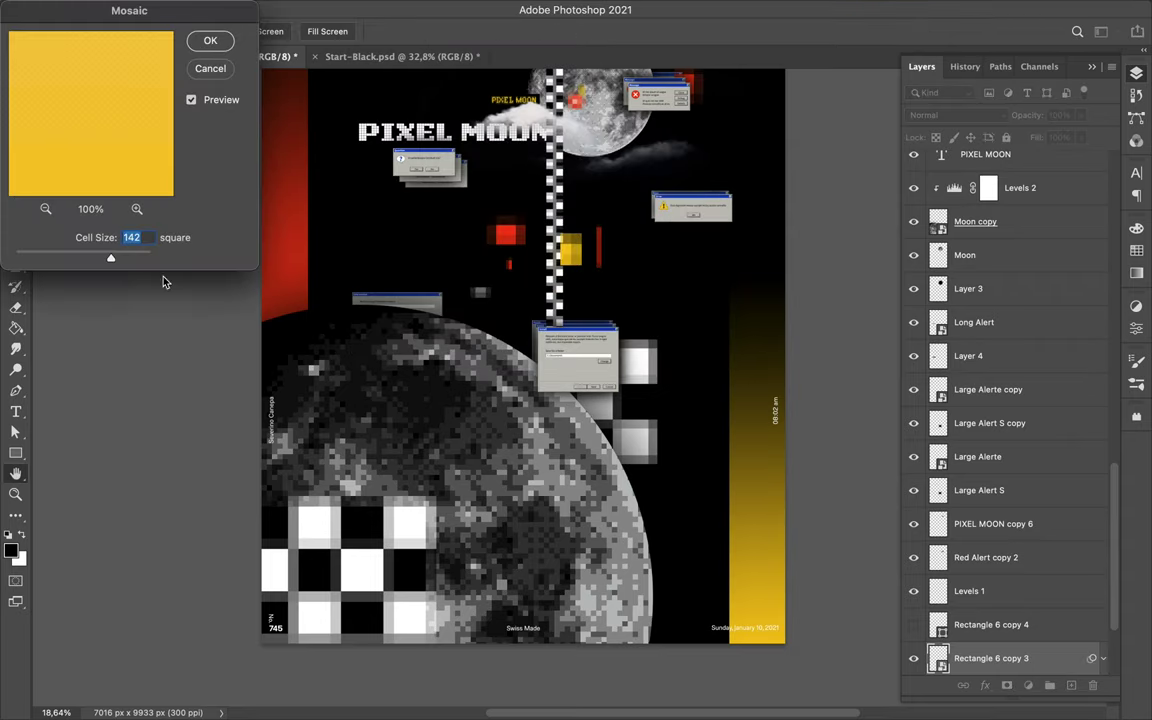
pyautogui.moveTo(110, 257); pyautogui.dragTo(151, 257)
pyautogui.click(212, 44)
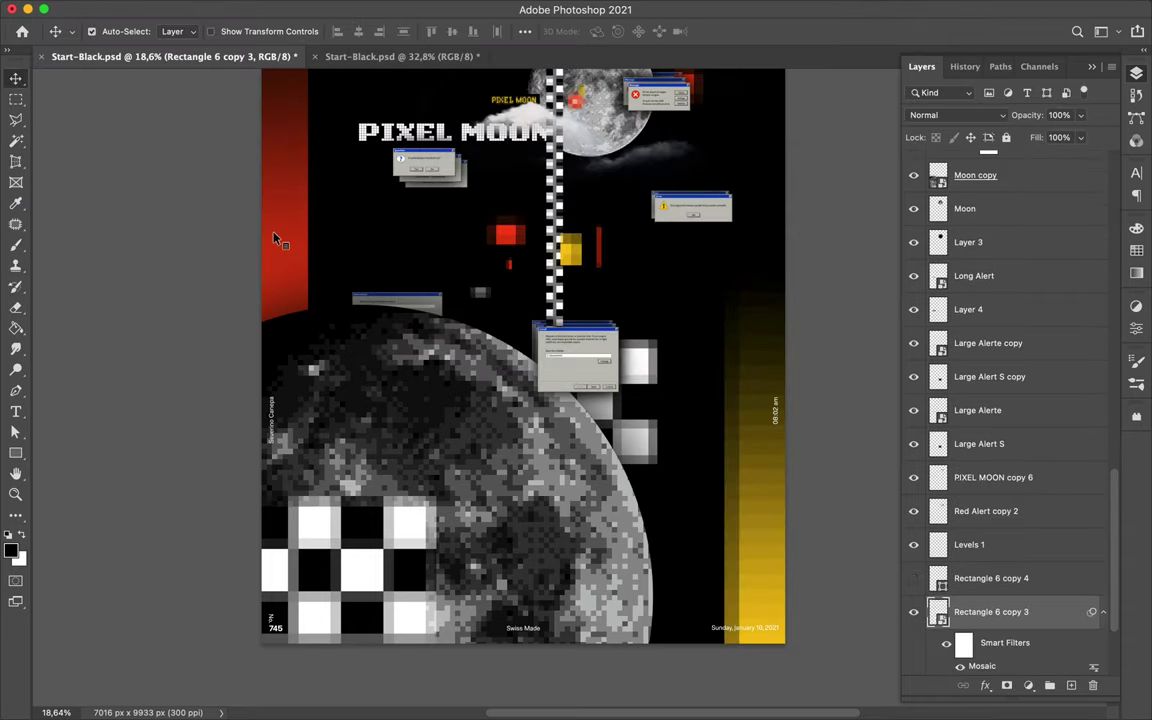
# Move a copy of the mosaic bar down and shift the yellow bar slightly left
pyautogui.click(578, 10)
pyautogui.press('Escape')
pyautogui.moveTo(327, 170)
pyautogui.mouseDown()
pyautogui.moveTo(327, 218)
pyautogui.moveTo(296, 218)
pyautogui.mouseUp()
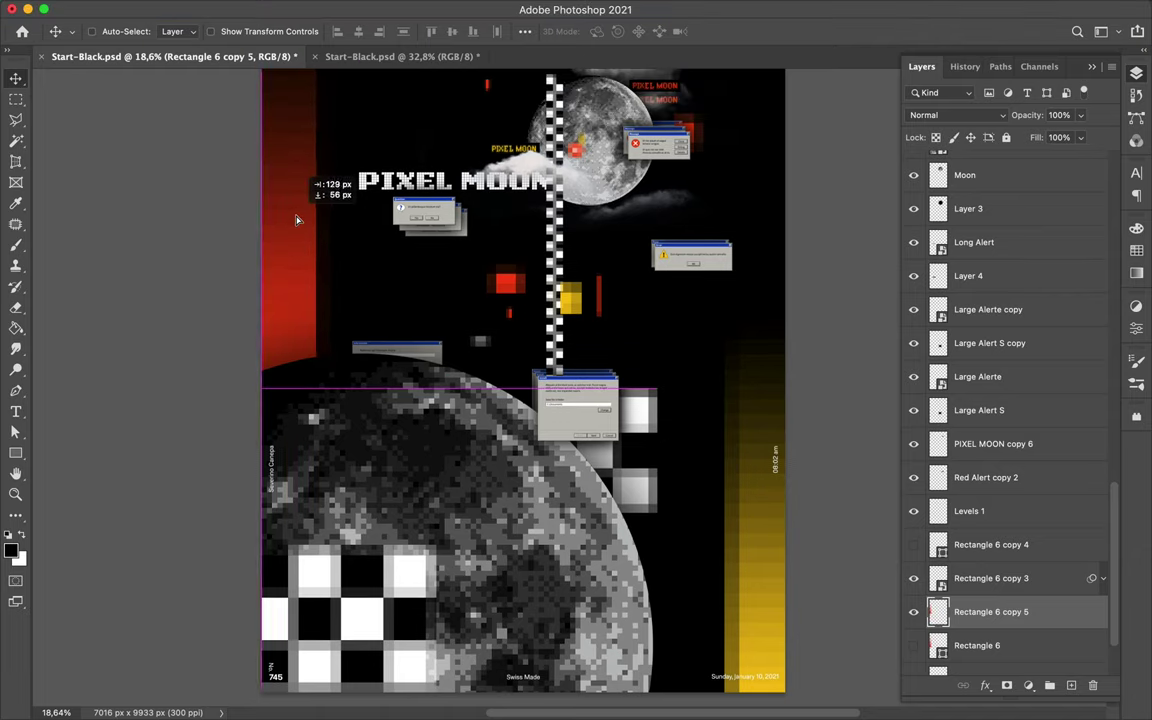
pyautogui.scroll(-2, 720, 530)
pyautogui.keyDown('super'); pyautogui.click(738, 558); pyautogui.keyUp('super')
pyautogui.moveTo(740, 557); pyautogui.dragTo(678, 555)
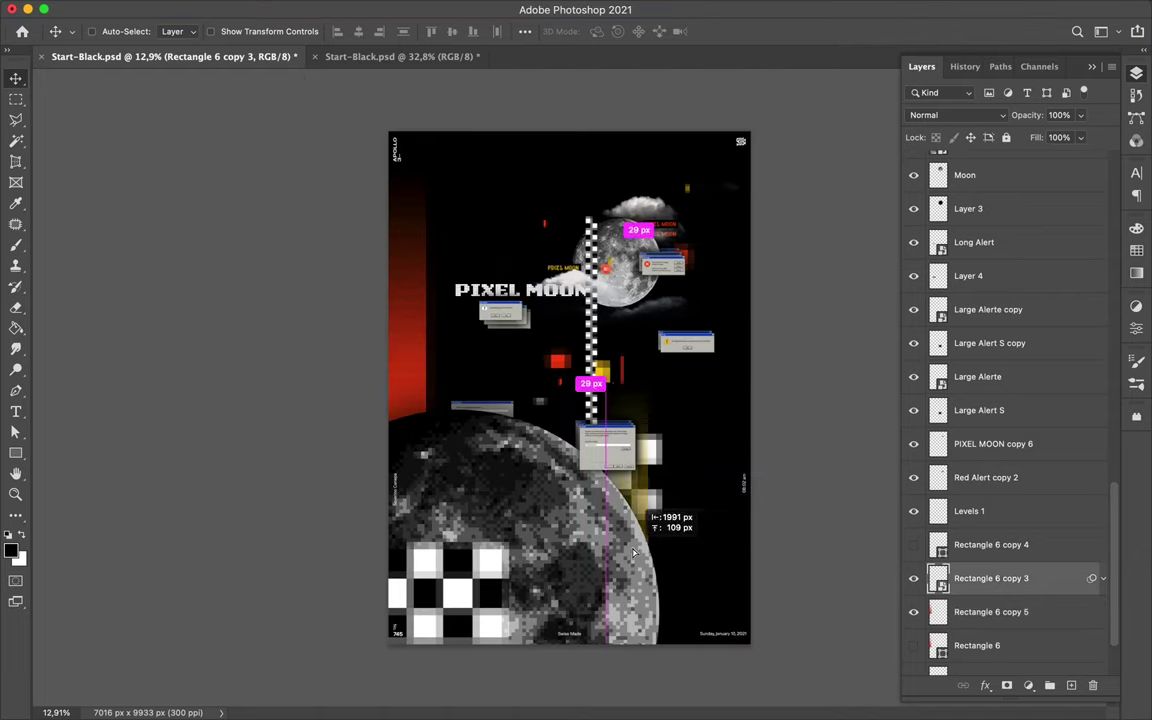
# Rotate the yellow mosaic bar horizontal along the bottom, raise its layer above Moon, and save
pyautogui.press('super+t')
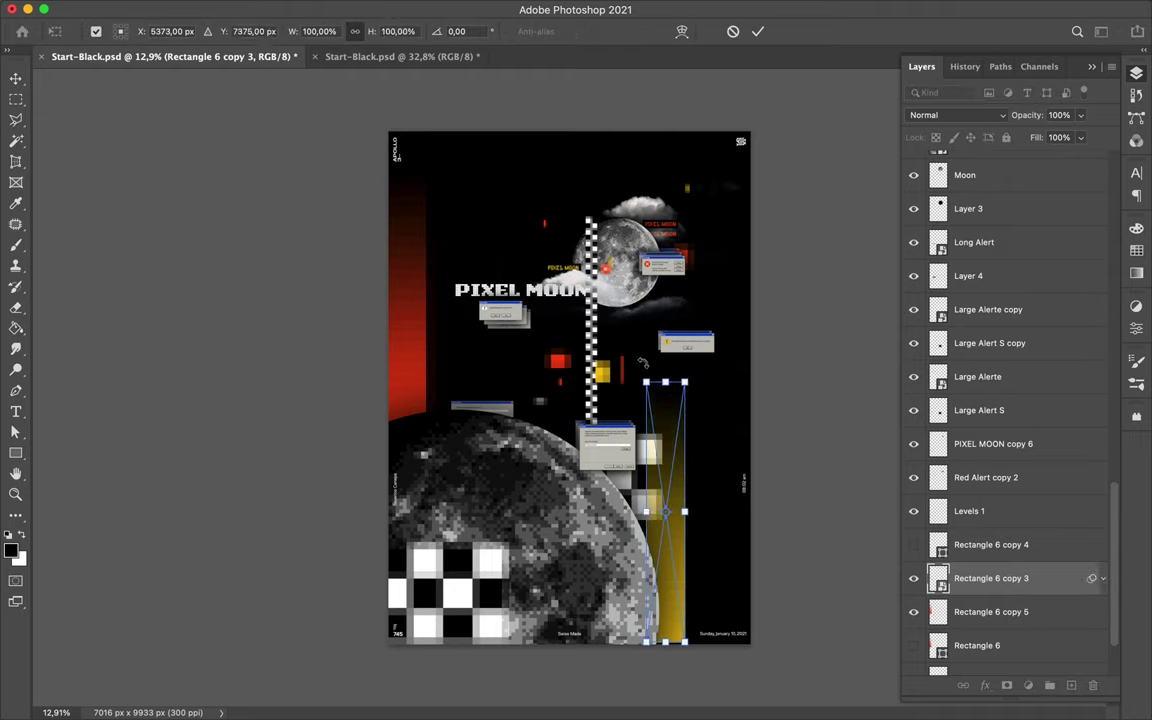
pyautogui.moveTo(640, 375); pyautogui.dragTo(800, 488)
pyautogui.press('Return')
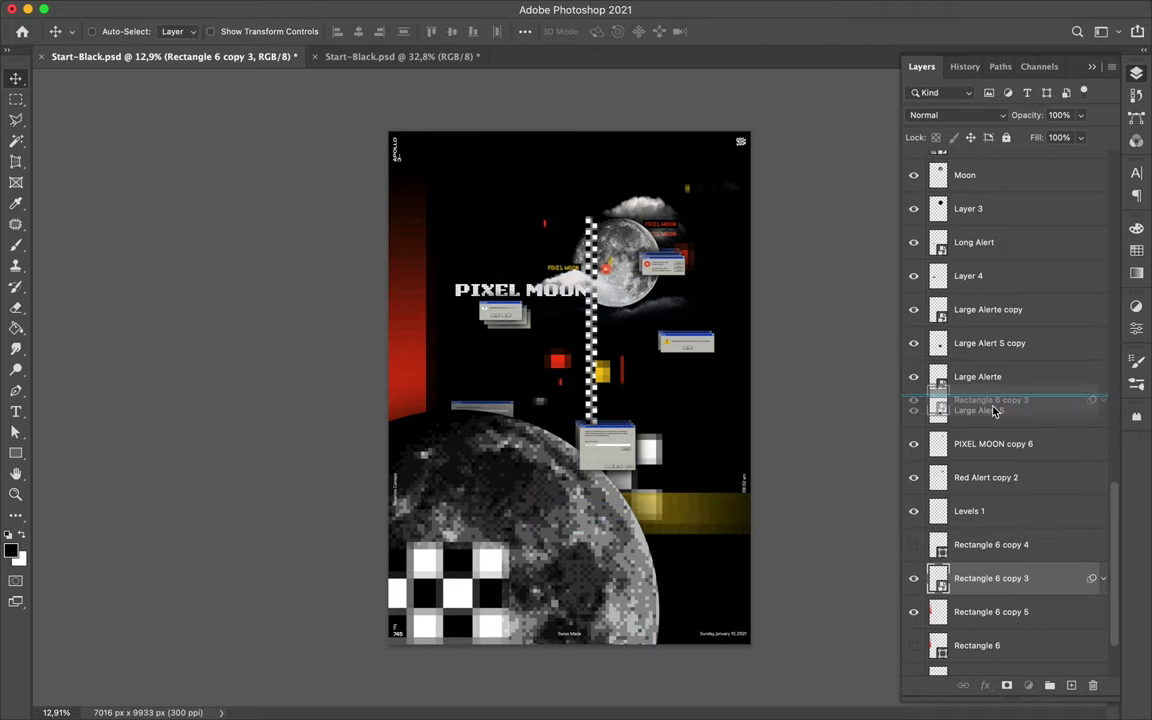
pyautogui.moveTo(993, 590); pyautogui.dragTo(1005, 188)
pyautogui.scroll(5, 1016, 272)
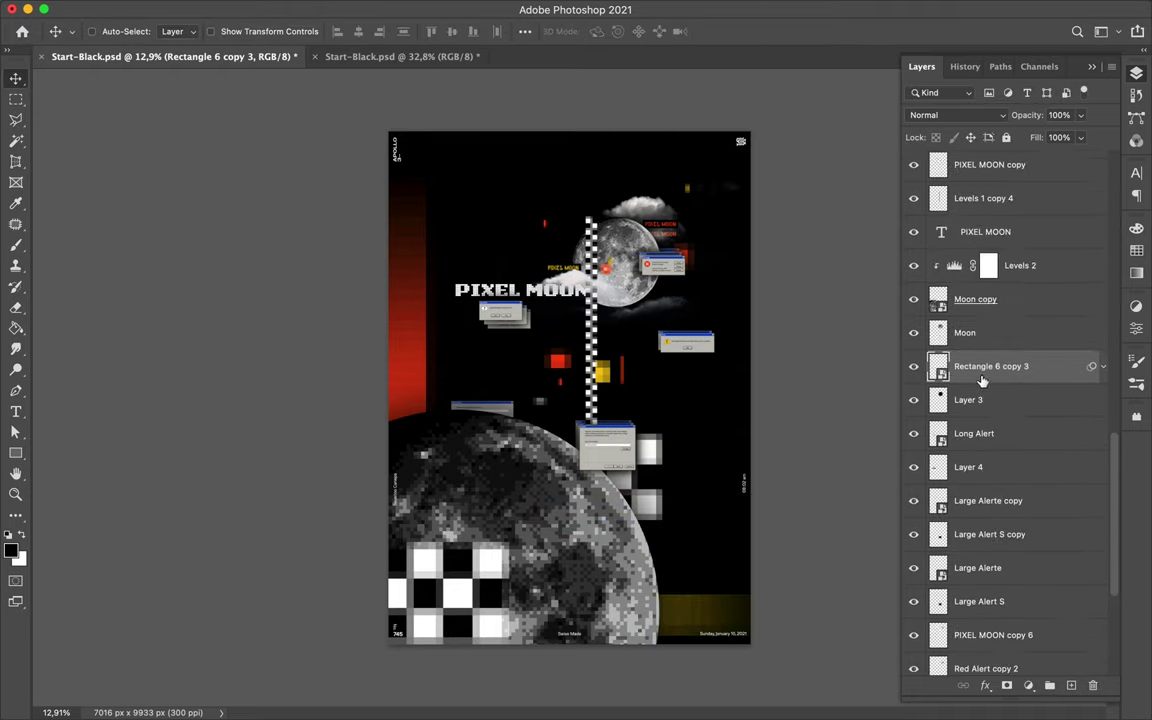
pyautogui.moveTo(990, 363); pyautogui.dragTo(990, 283)
pyautogui.press('super+s')
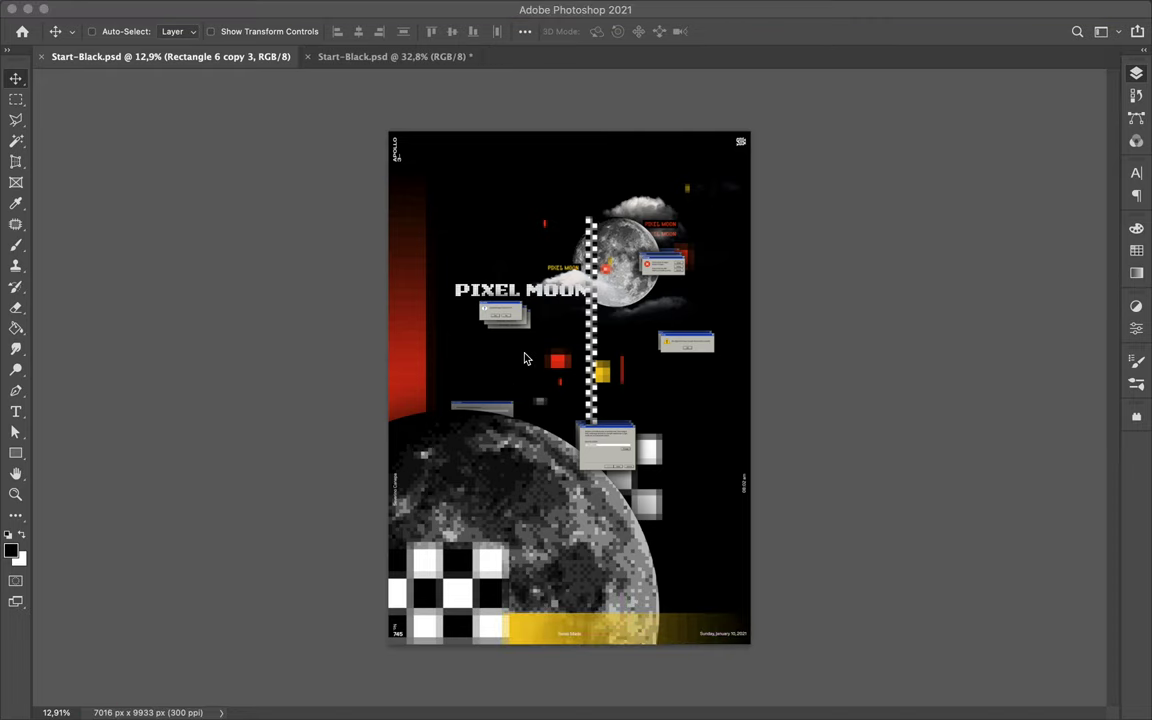
# Draw a yellow triangular beam with the Pen tool from the pixel squares to the moon
pyautogui.press('p')
pyautogui.click(524, 345)
pyautogui.click(460, 453)
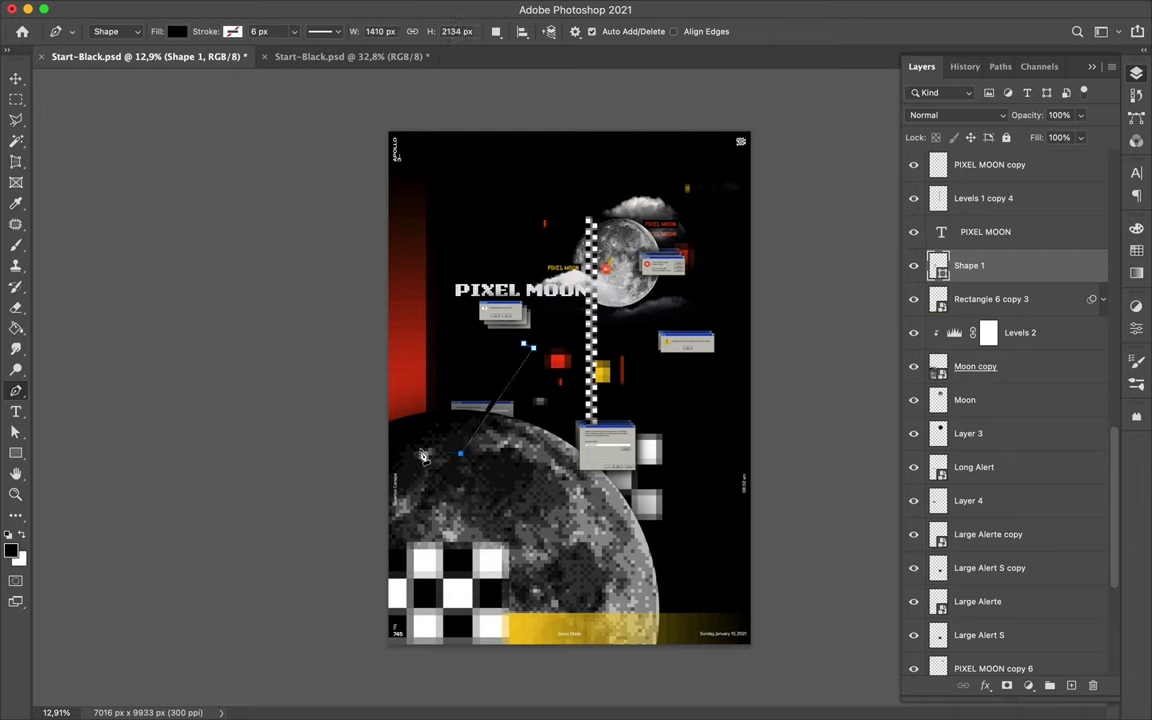
pyautogui.click(413, 449)
pyautogui.press('a')
pyautogui.click(238, 31)
pyautogui.click(303, 111)
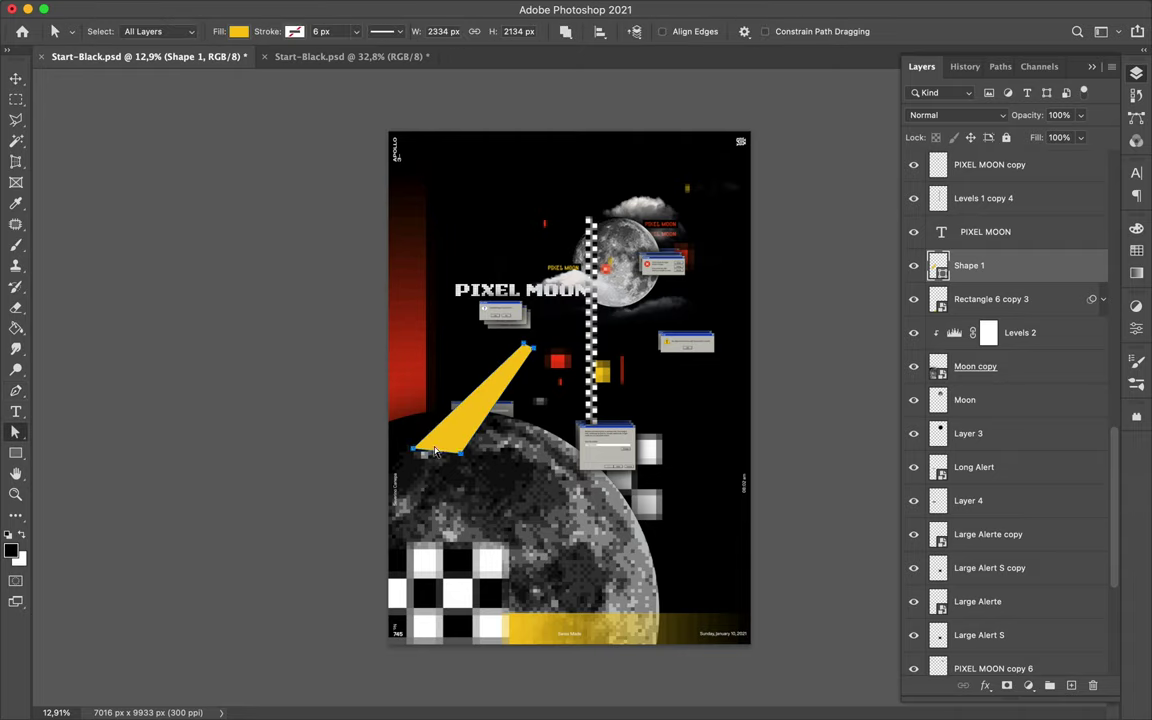
# Pixelate the yellow beam with a Mosaic smart filter at cell size 167
pyautogui.press('v')
pyautogui.click(374, 9)
pyautogui.click(640, 345)
pyautogui.click(576, 275)
pyautogui.moveTo(152, 257); pyautogui.dragTo(128, 260)
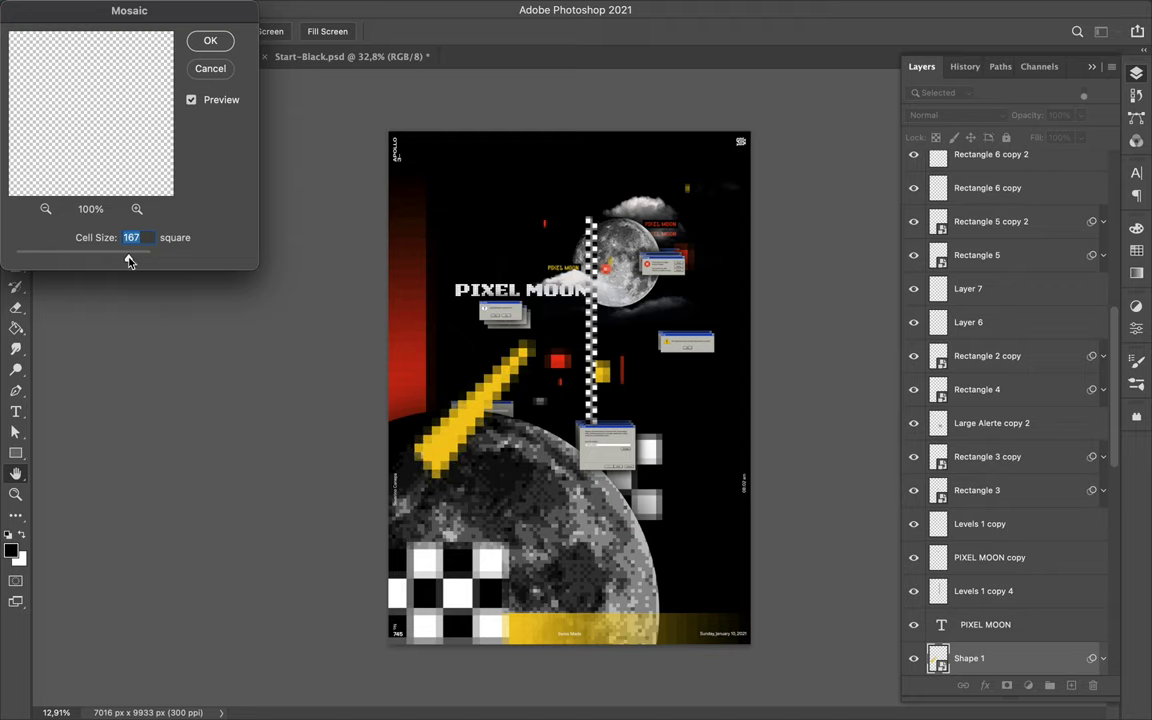
pyautogui.click(210, 40)
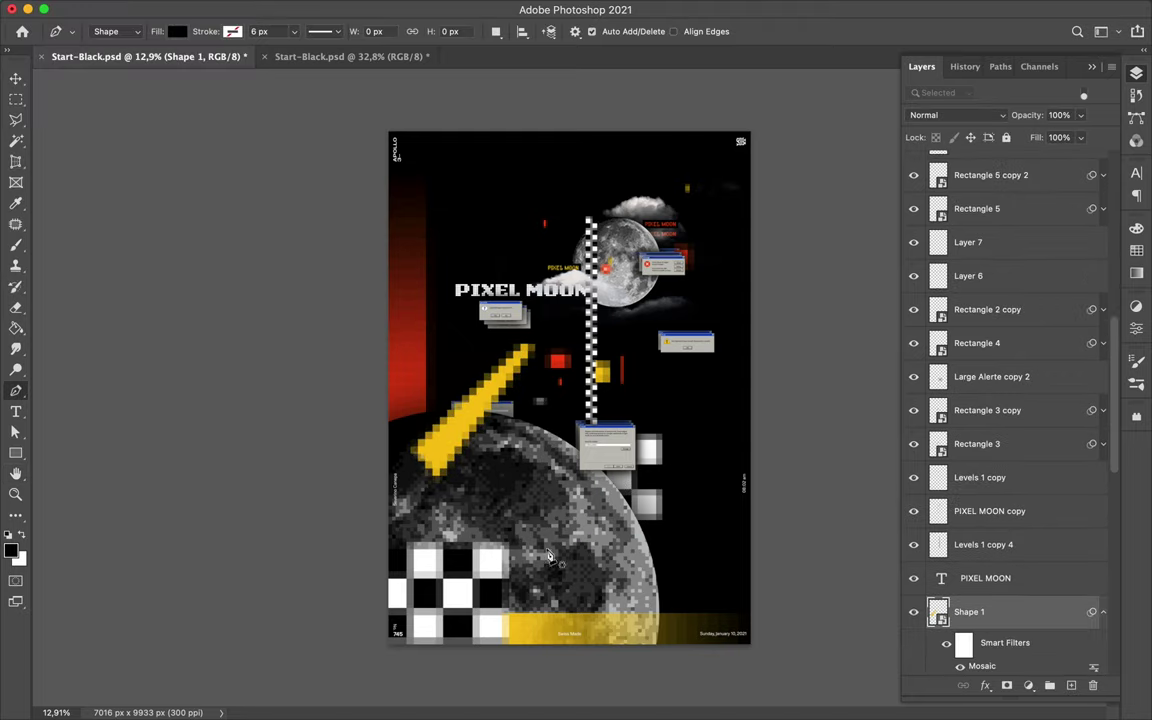
# Draw a second triangle, Shape 2, on the moon's right side and fill it red
pyautogui.click(530, 570)
pyautogui.click(602, 592)
pyautogui.click(596, 482)
pyautogui.click(530, 570)
pyautogui.press('a')
pyautogui.click(238, 31)
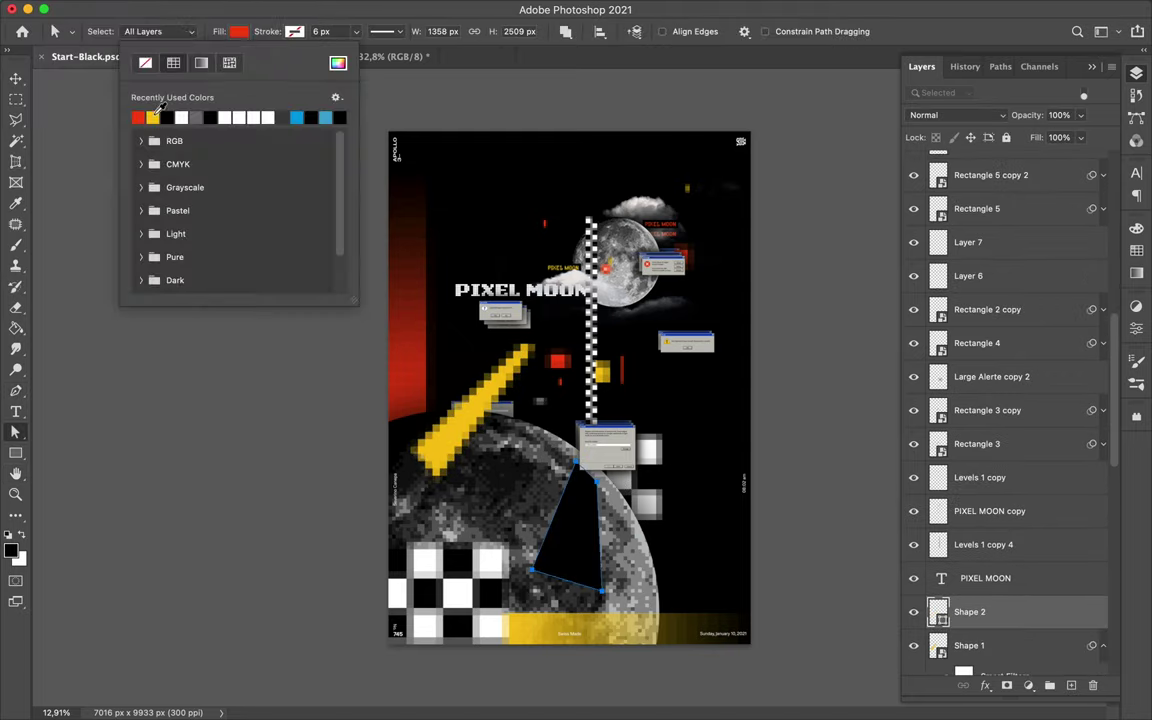
pyautogui.click(152, 117)
pyautogui.click(373, 8)
pyautogui.click(610, 470)
pyautogui.press('v')
pyautogui.scroll(3, 592, 140)
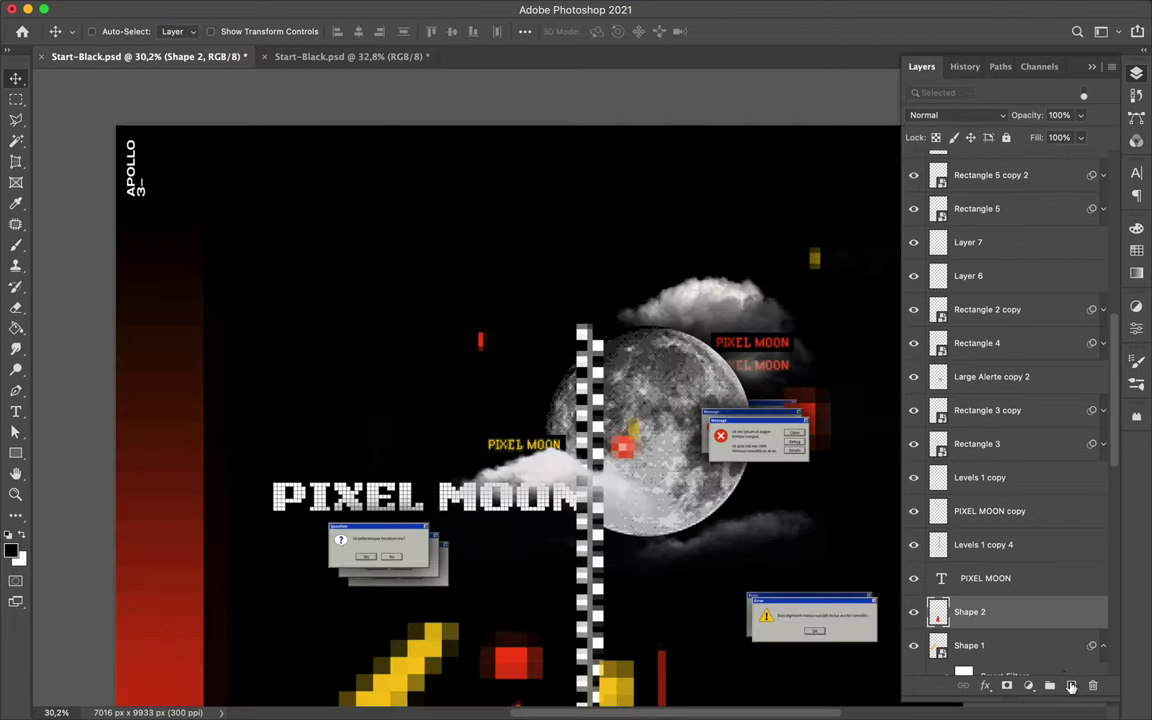
# On a new Layer 8, set a small white brush and dot stars across the sky
pyautogui.click(1070, 685)
pyautogui.press('b')
pyautogui.rightClick(432, 296)
pyautogui.press('Escape')
pyautogui.press('x')
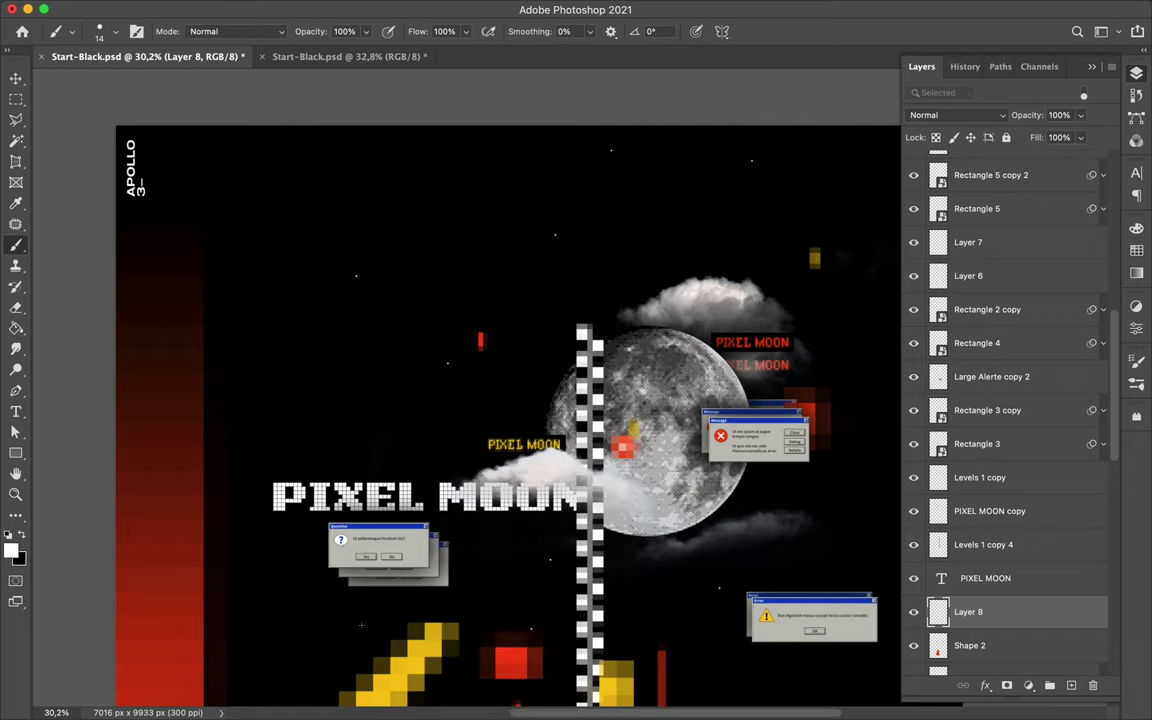
pyautogui.scroll(-5, 687, 565)
pyautogui.hscroll(3, 687, 565)
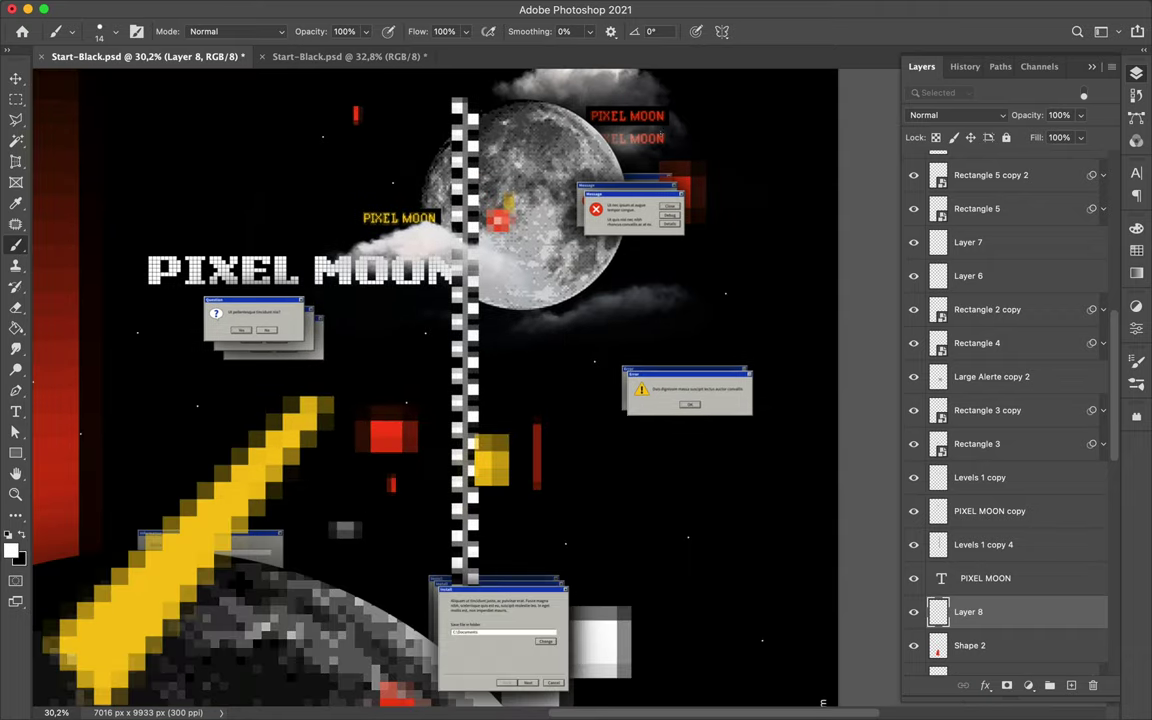
pyautogui.scroll(-3, 550, 353)
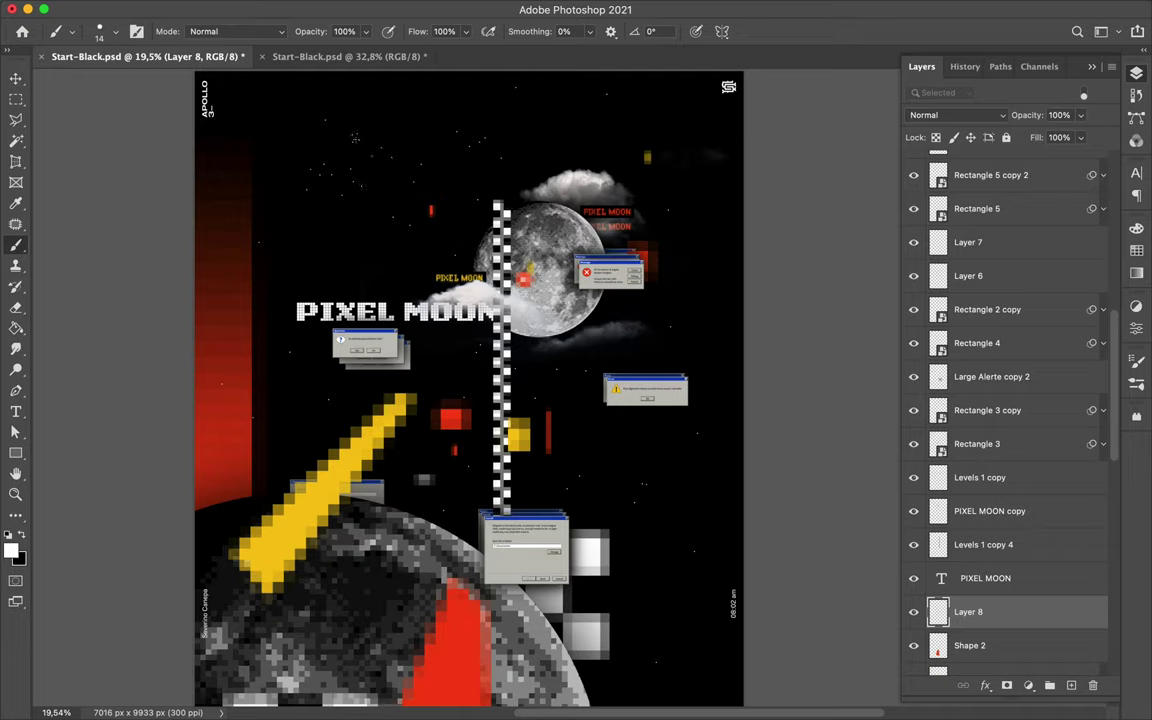
# Apply a small-cell Mosaic to the Layer 8 stars, move them up, and save Start-Black.psd
pyautogui.press('v')
pyautogui.click(374, 9)
pyautogui.moveTo(388, 273)
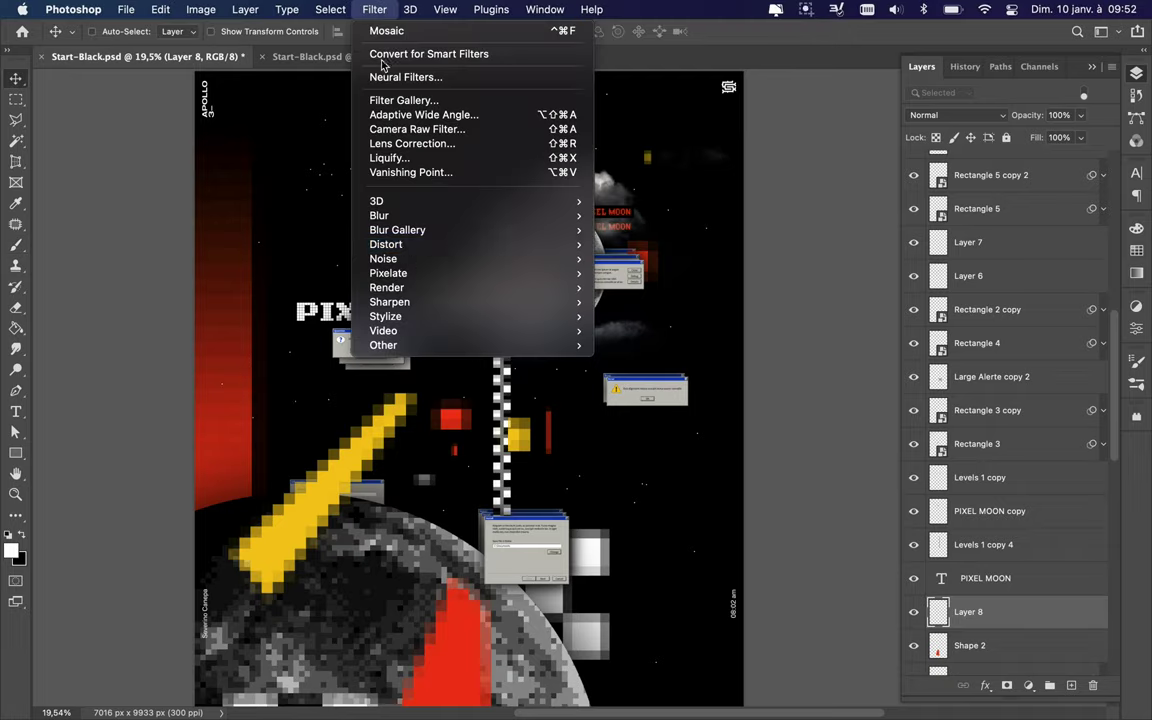
pyautogui.click(669, 346)
pyautogui.moveTo(110, 255)
pyautogui.mouseDown()
pyautogui.moveTo(13, 255)
pyautogui.moveTo(22, 261)
pyautogui.mouseUp()
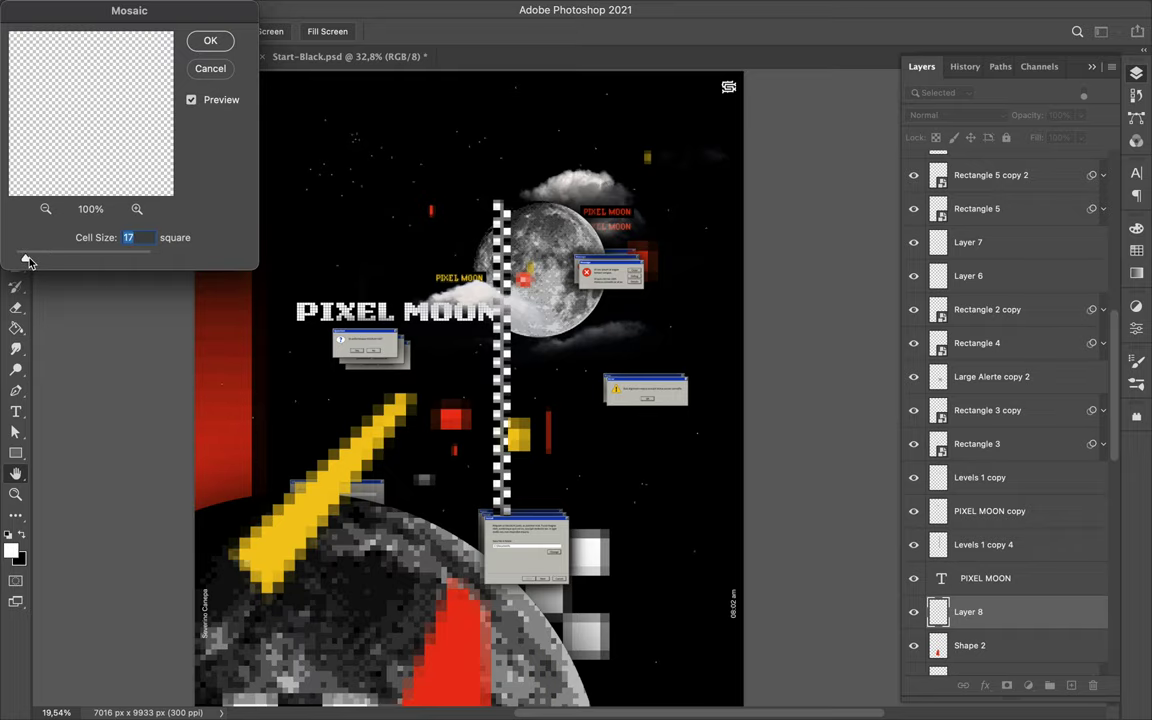
pyautogui.press('Return')
pyautogui.moveTo(466, 474); pyautogui.dragTo(466, 435)
pyautogui.hotkey('ctrl', 's')
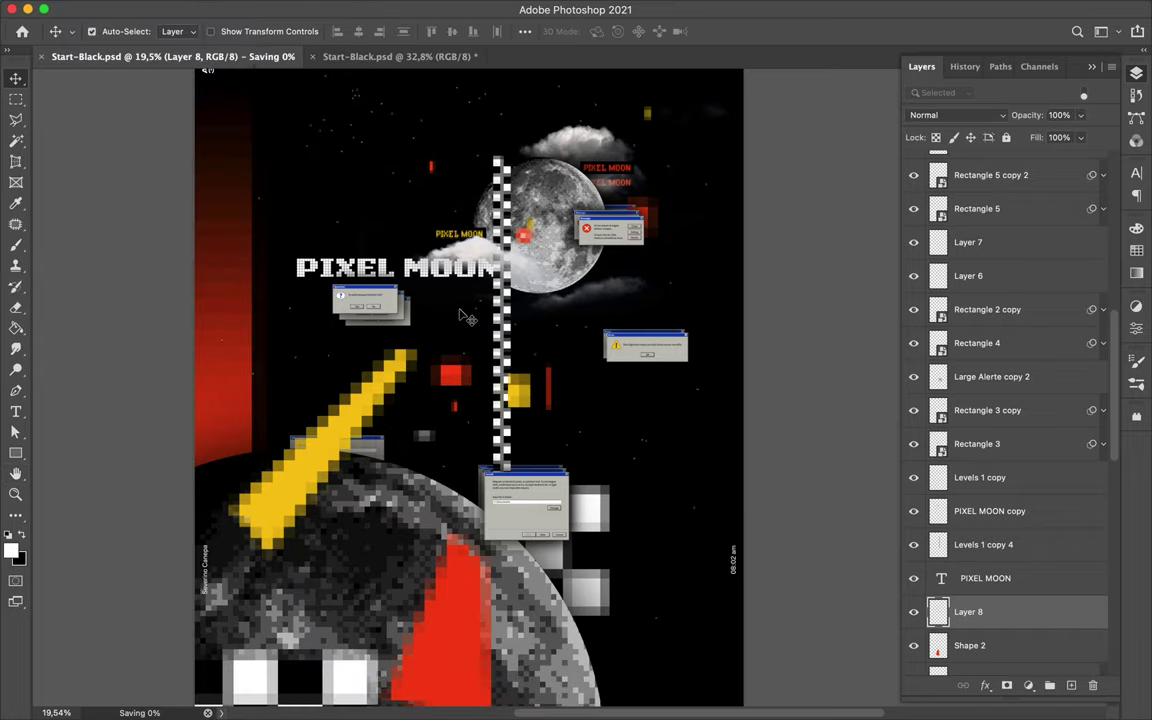